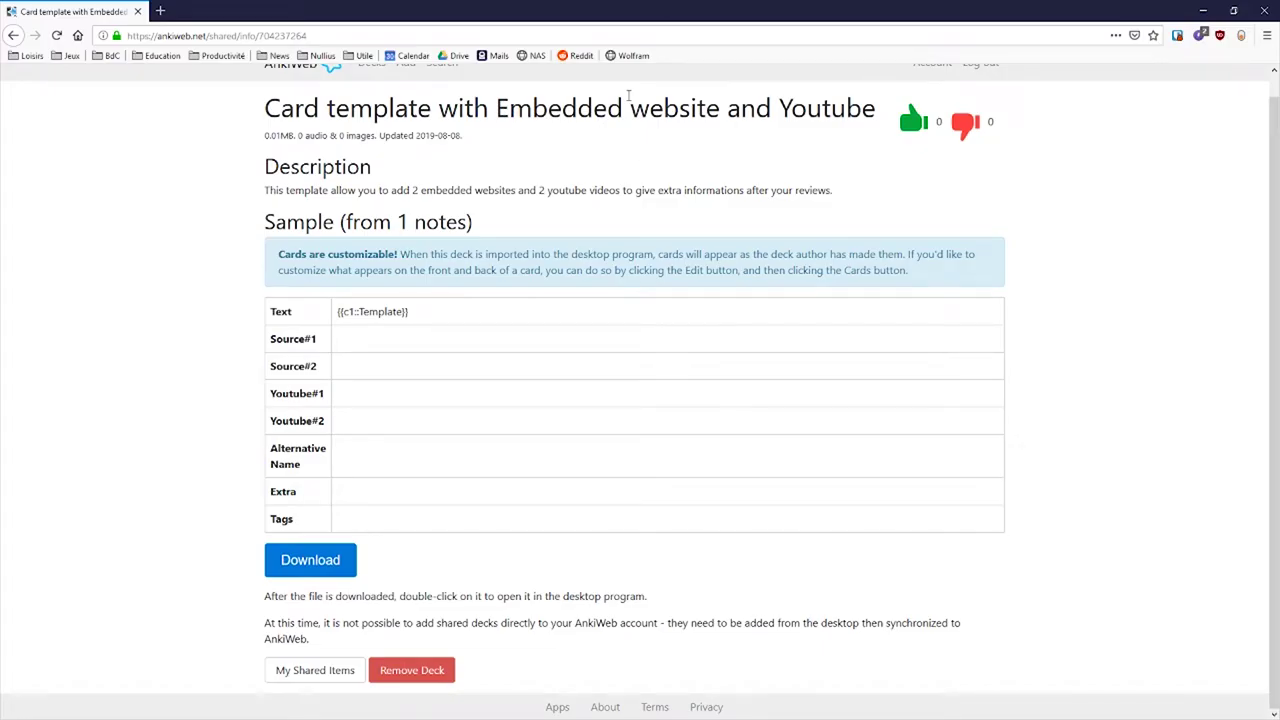
Download the shared deck "Card template with Embedded website and Youtube" and import it into Anki by opening it with the default program
left_click(313, 36)
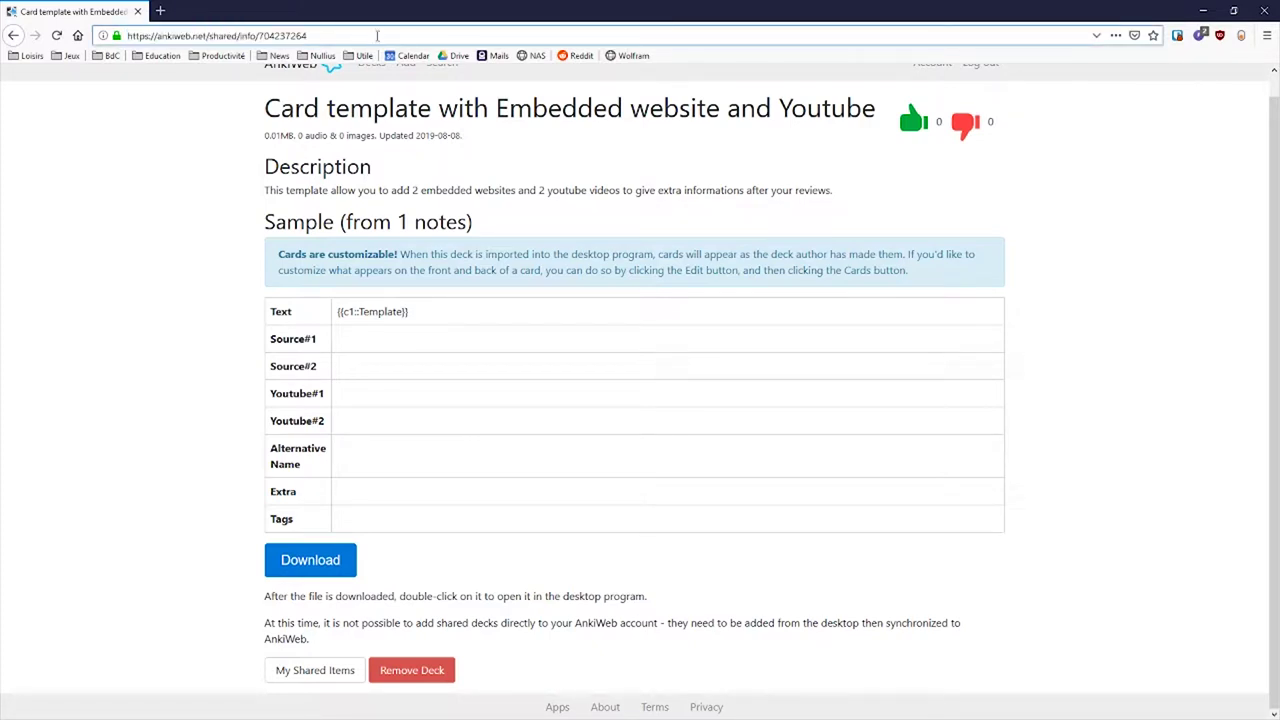
left_click(313, 562)
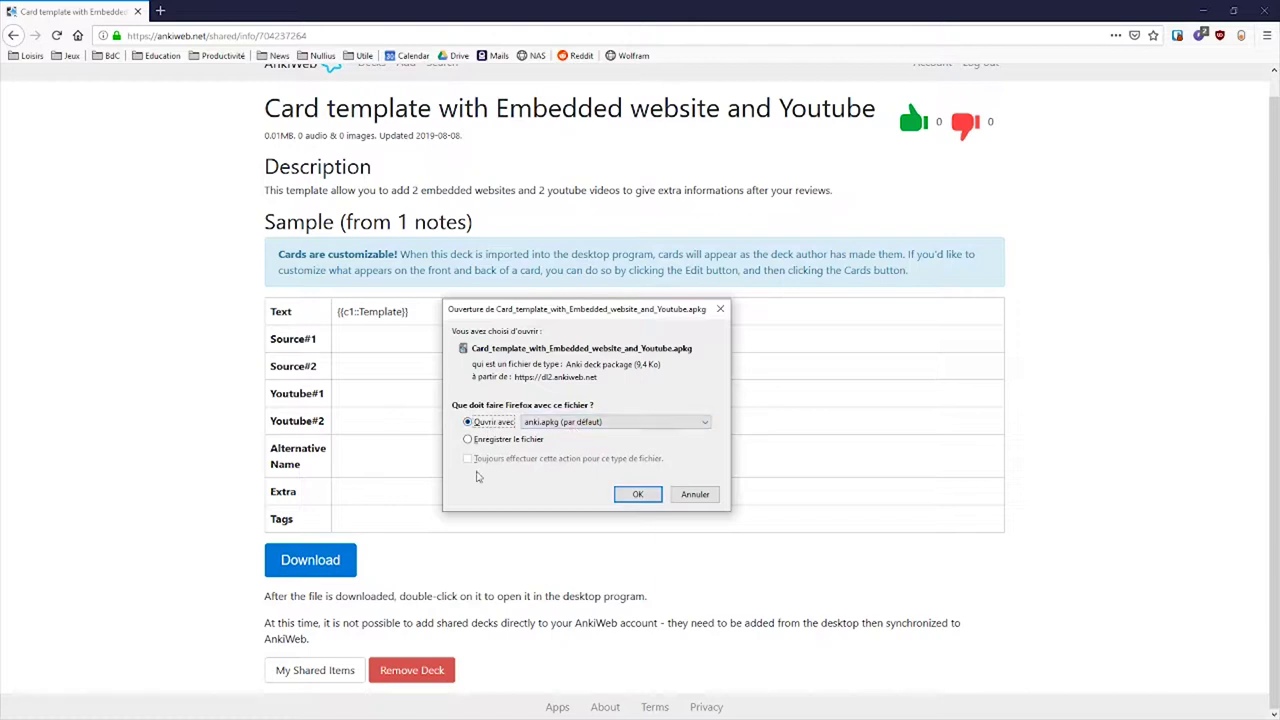
left_click(636, 495)
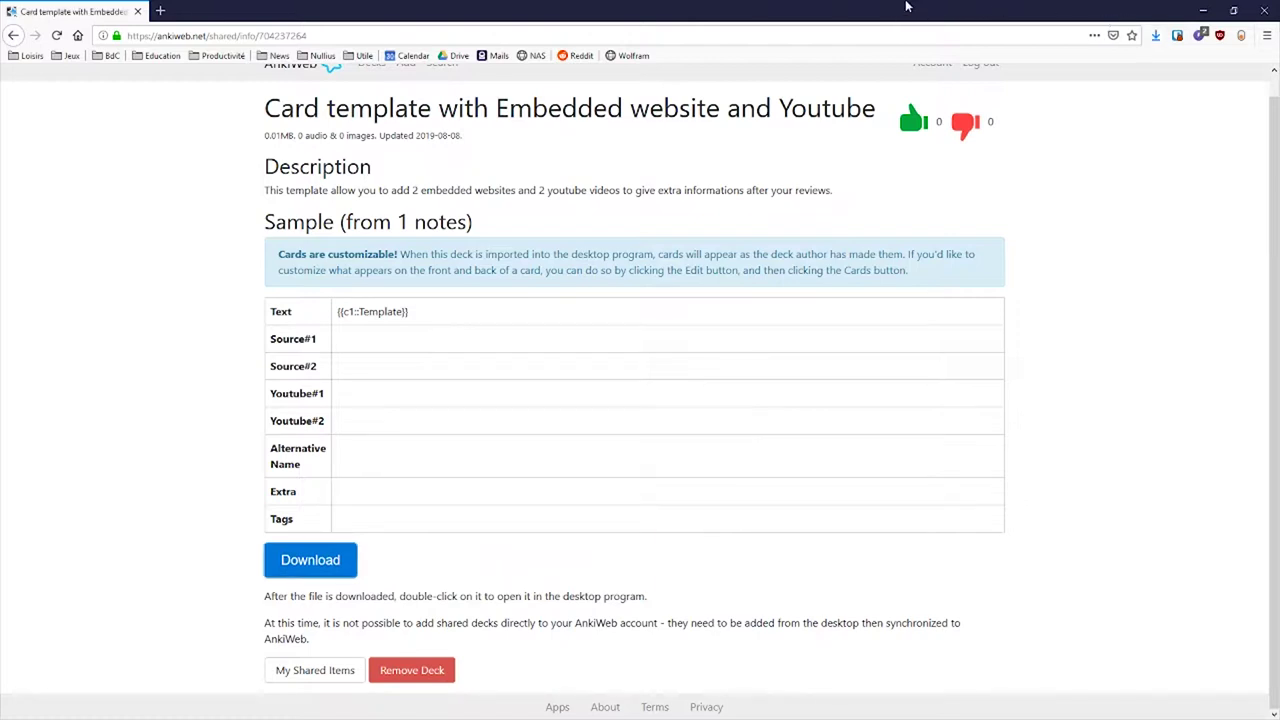
left_click(1264, 10)
left_click_drag(655, 235, 646, 221)
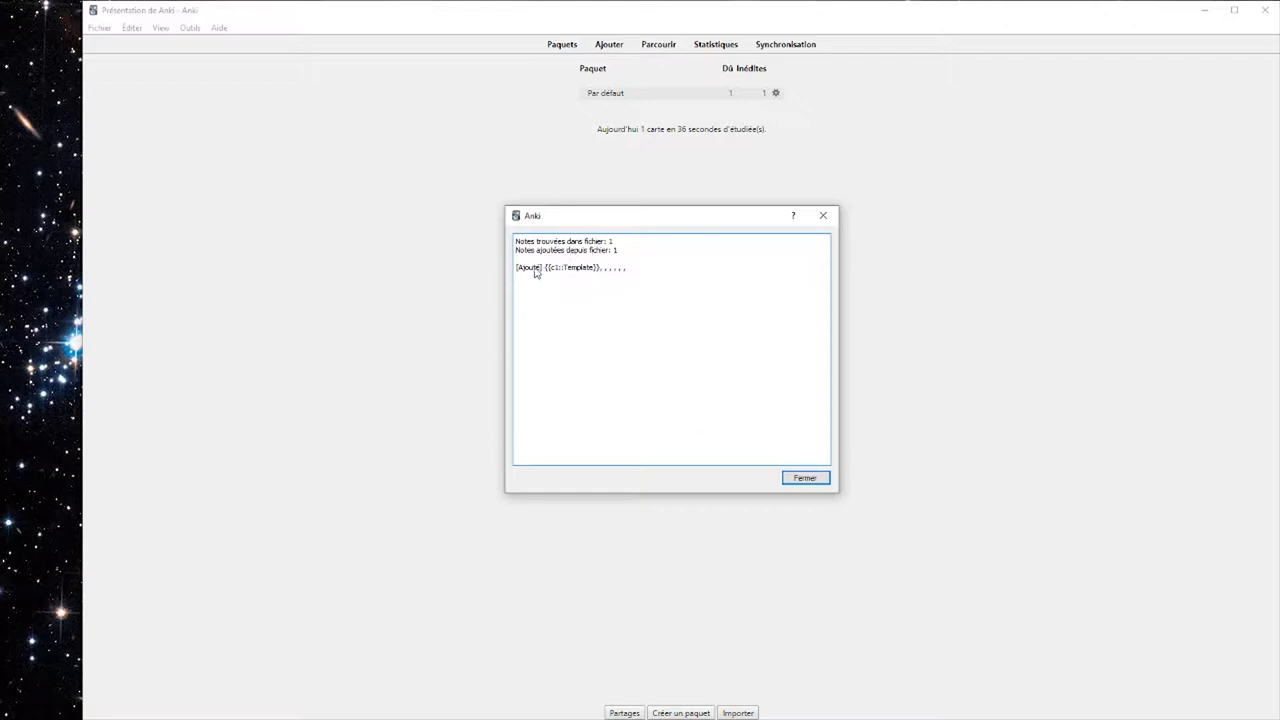
left_click(806, 479)
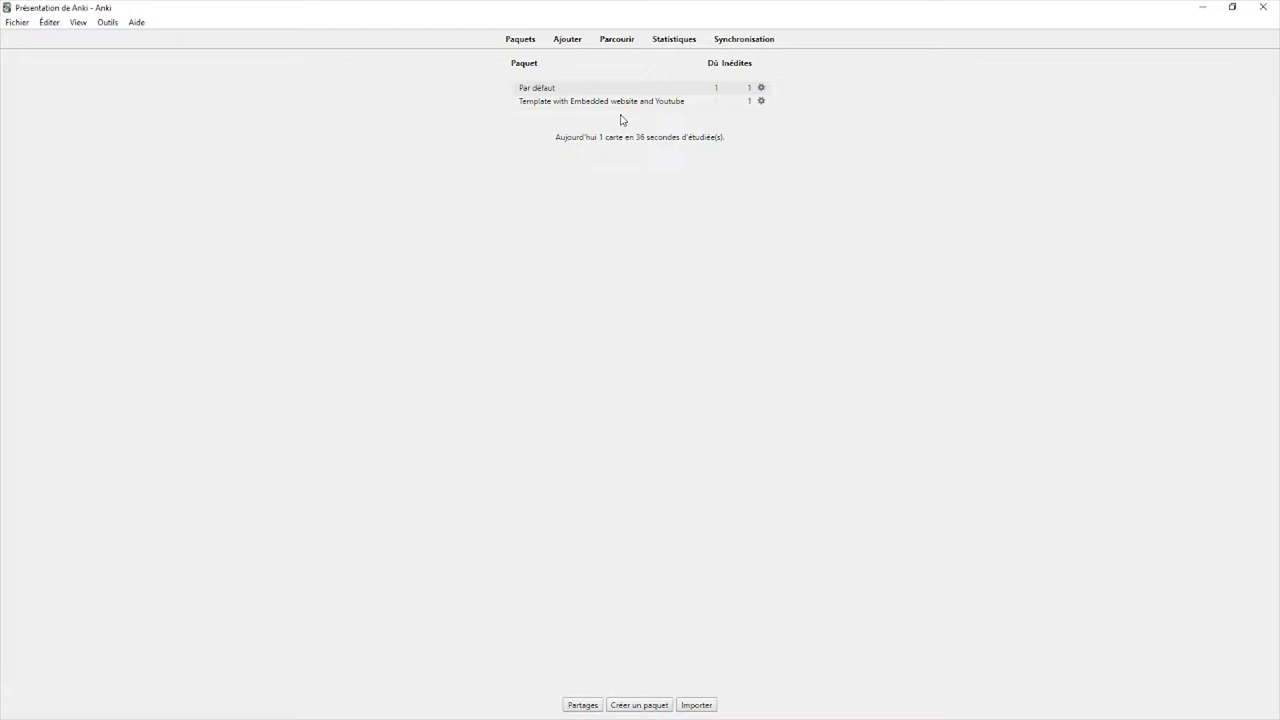
Start adding a new note and set its note type to Cloze
left_click(567, 45)
left_click(455, 114)
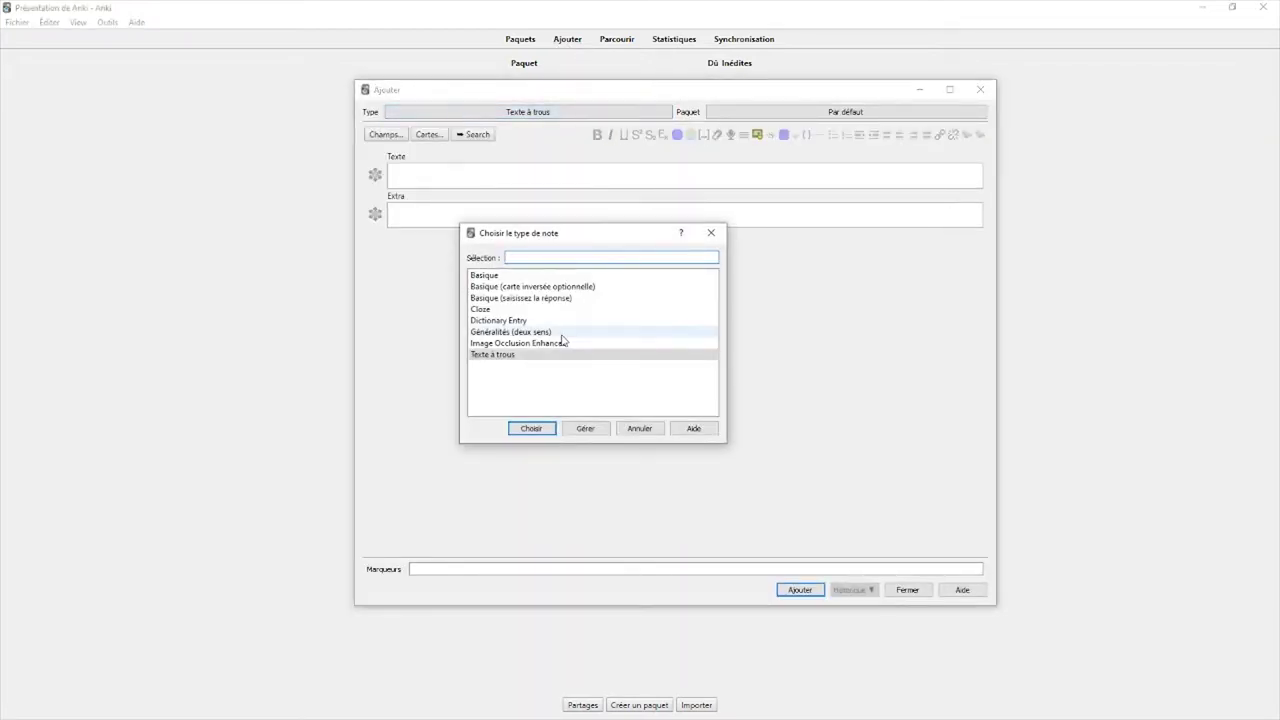
left_click(498, 310)
left_click(545, 431)
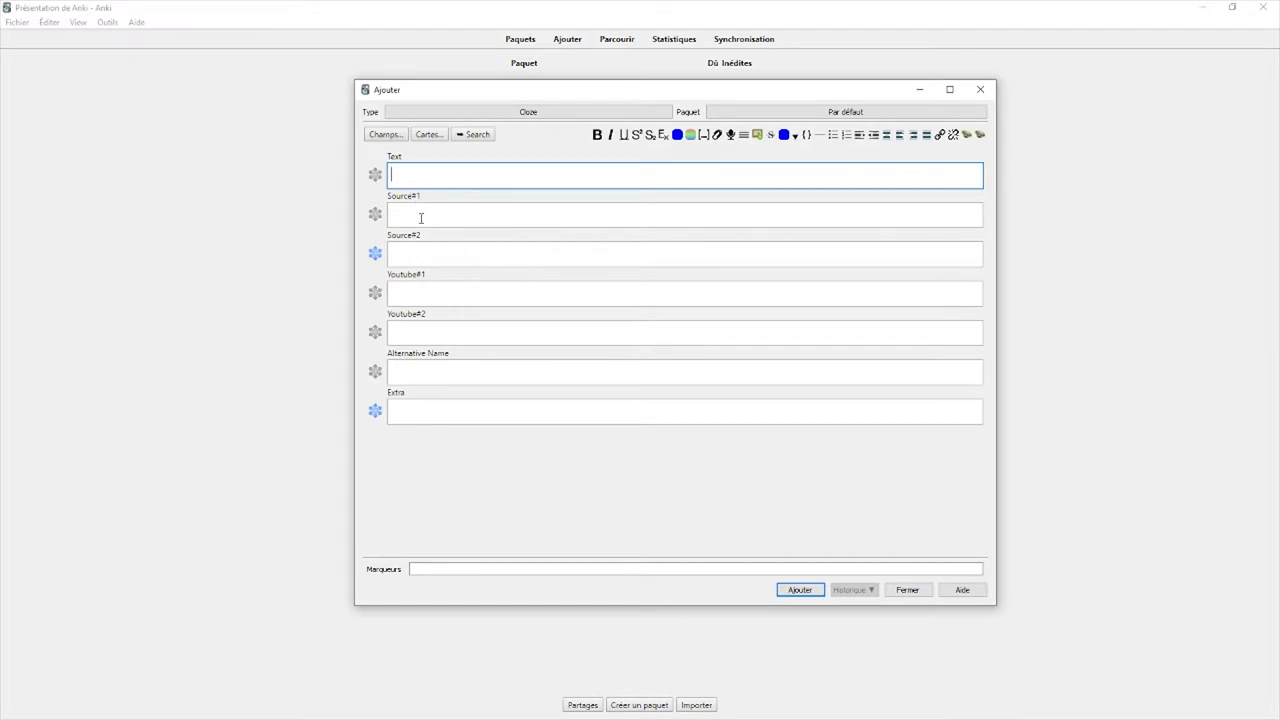
left_click(421, 218)
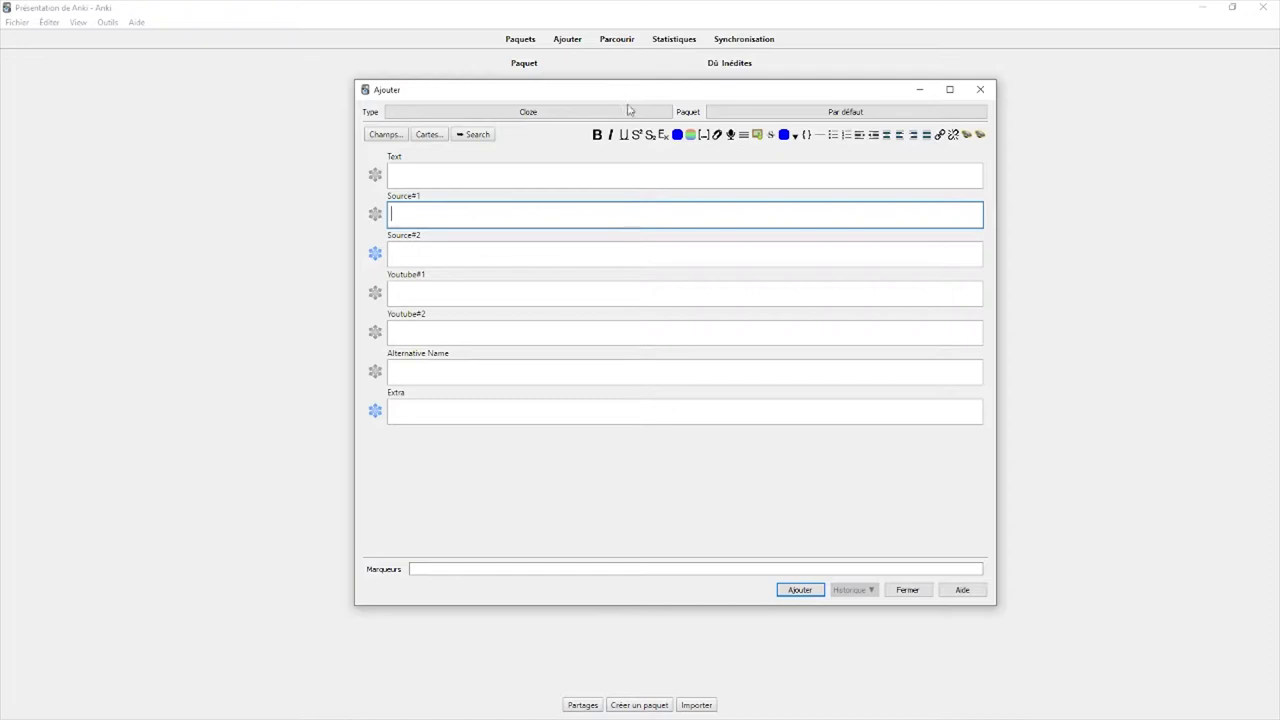
left_click(464, 293)
left_click(428, 333)
left_click(427, 296)
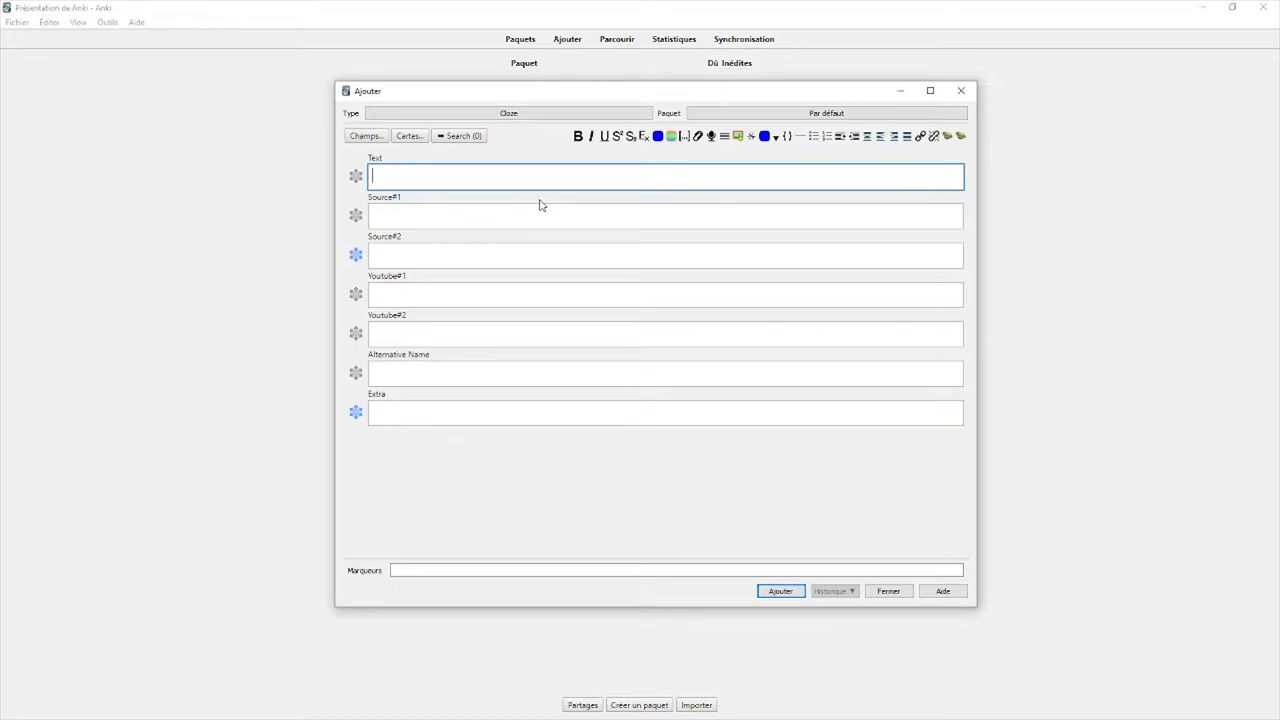
Enter "Spinoza" as the first line of the note's Text field and begin a new line below it
type("Spinoza")
key("Return")
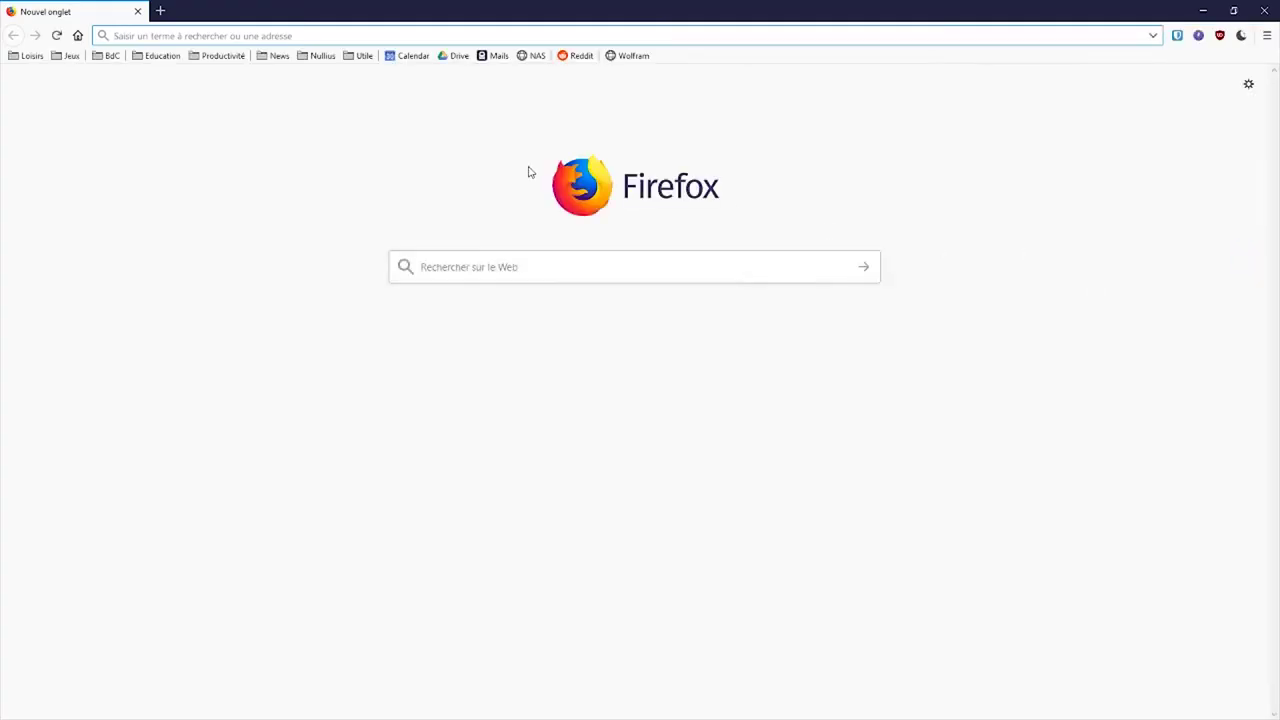
Search the web in Firefox for "spinoza", open the French Wikipedia article on Baruch Spinoza and copy its address
type("spinoza")
key("Return")
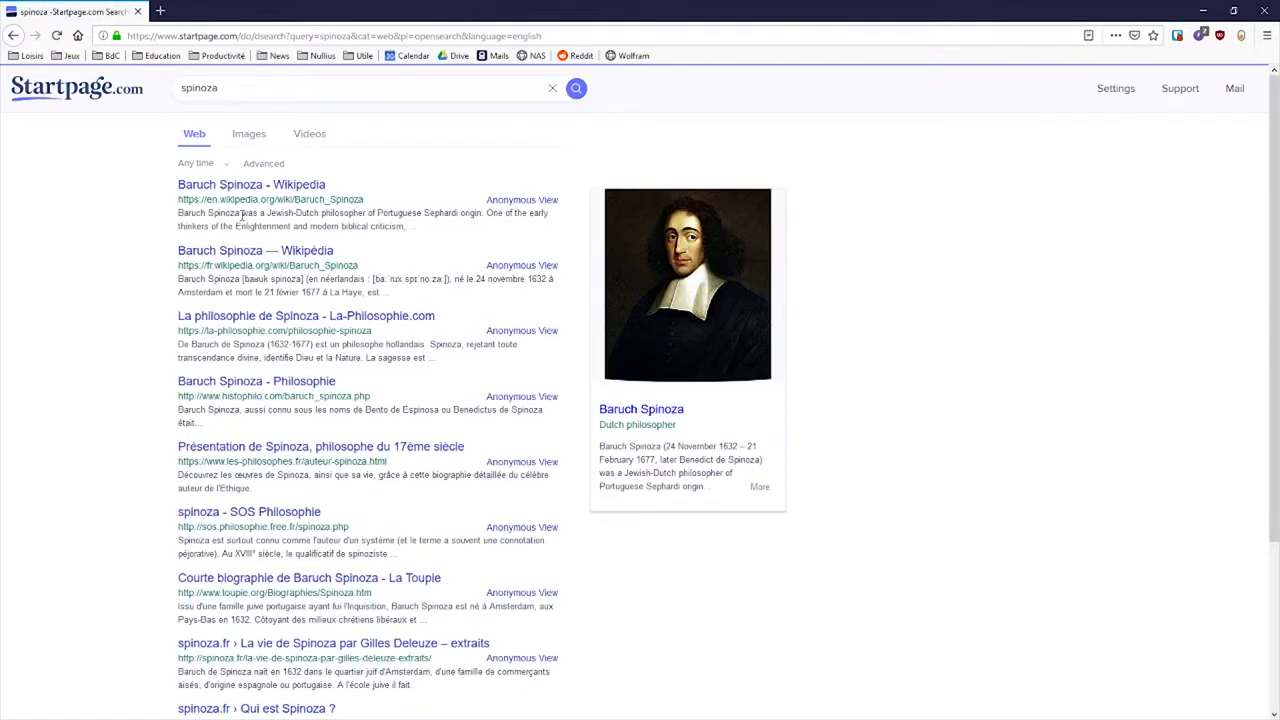
left_click(268, 262)
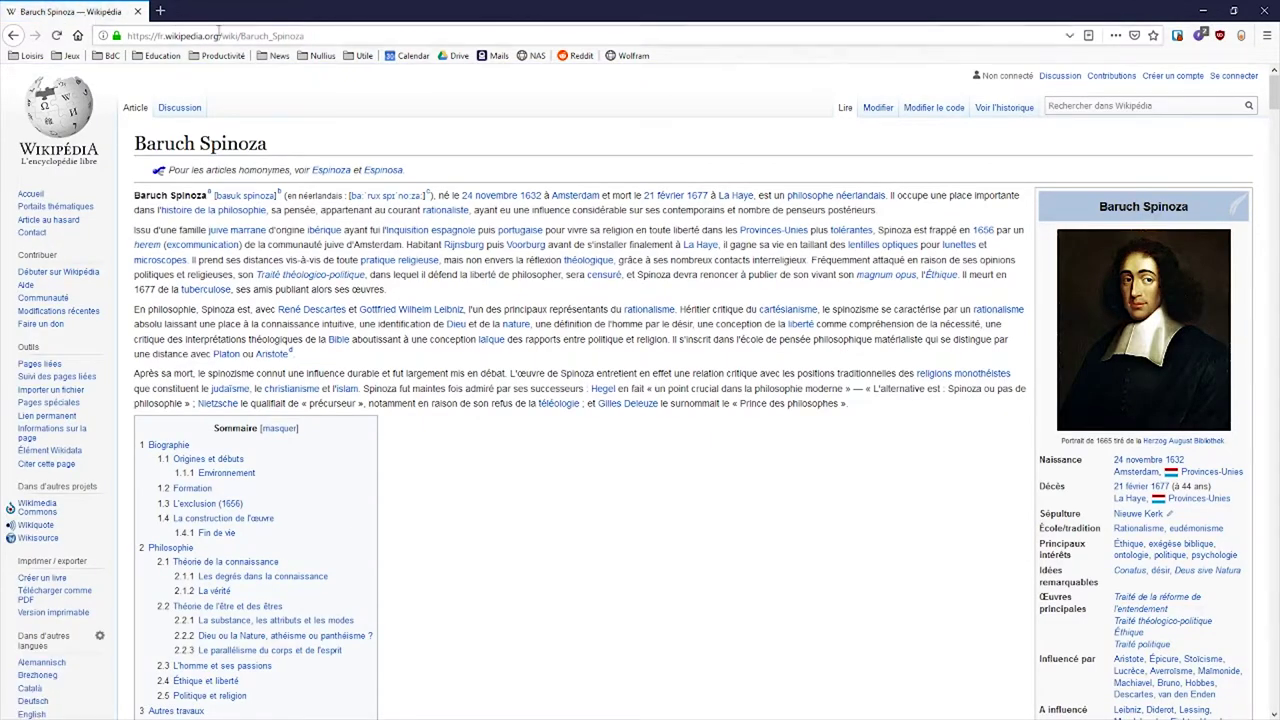
left_click(958, 35)
key("ctrl+c")
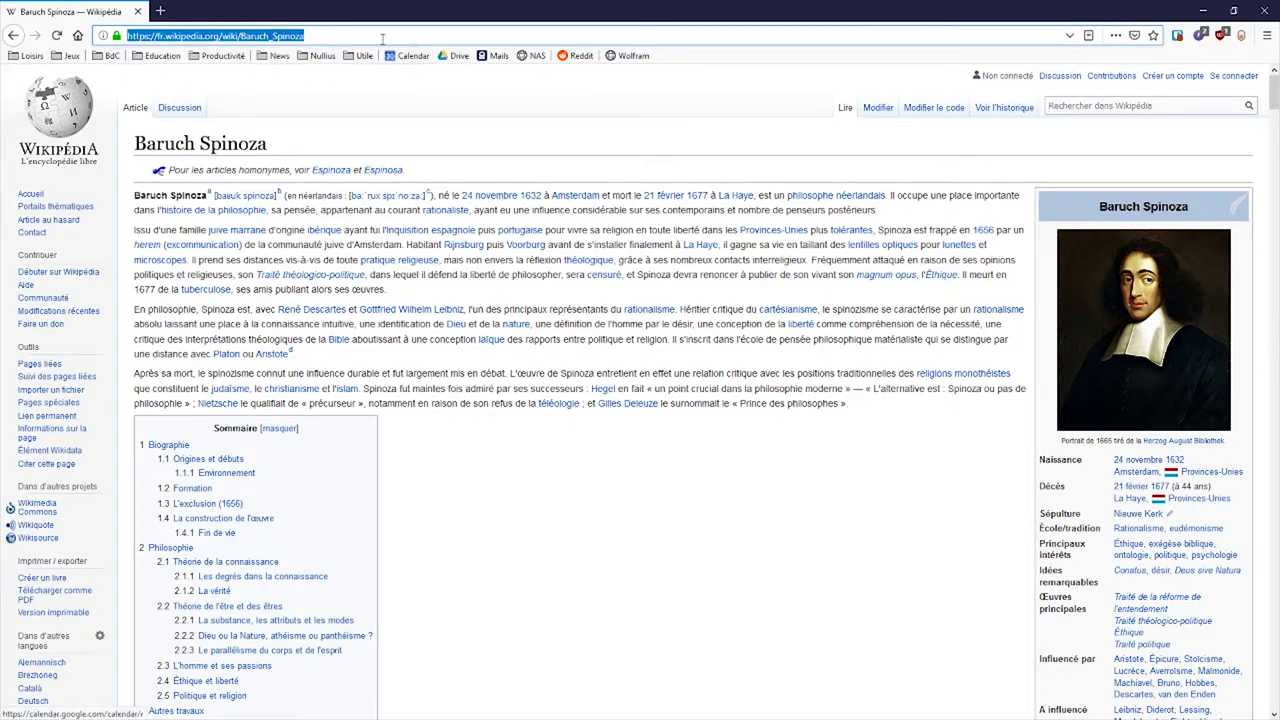
Back in Anki, add "1632 - 1677" under Spinoza in the Text field and make it a cloze deletion with the hint "Dates"
mouse_move(1172, 462)
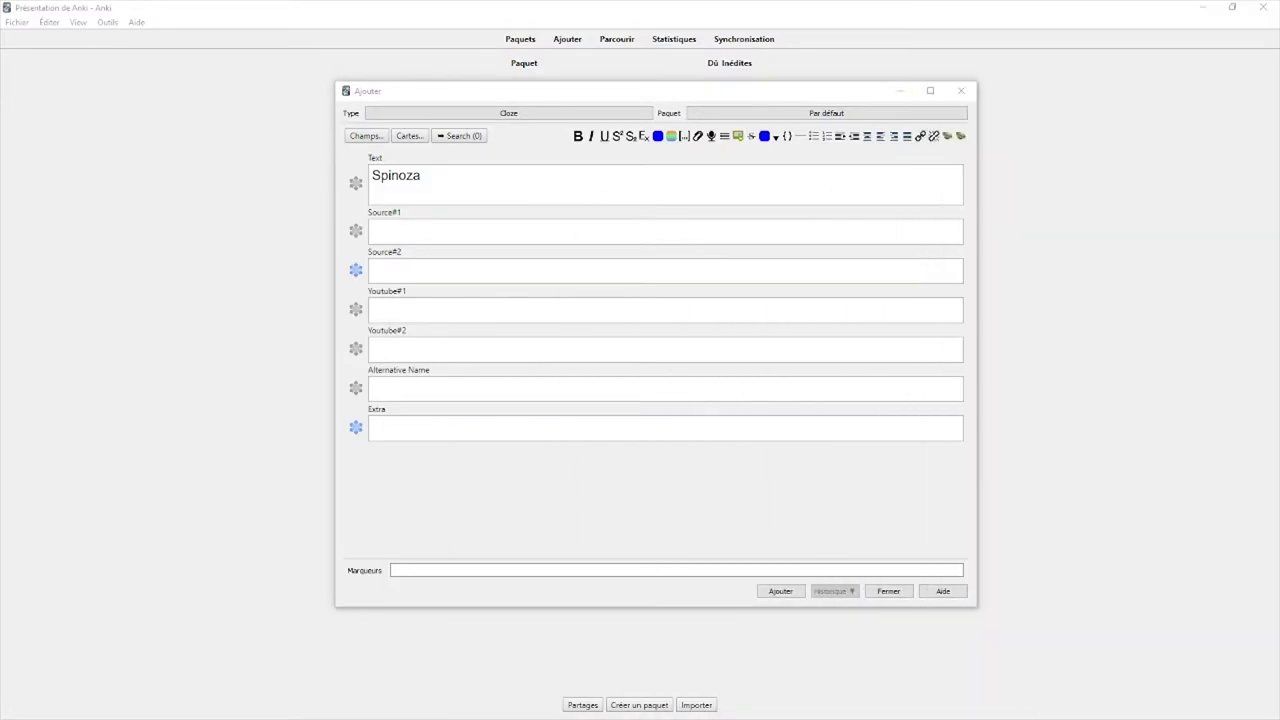
left_click(398, 193)
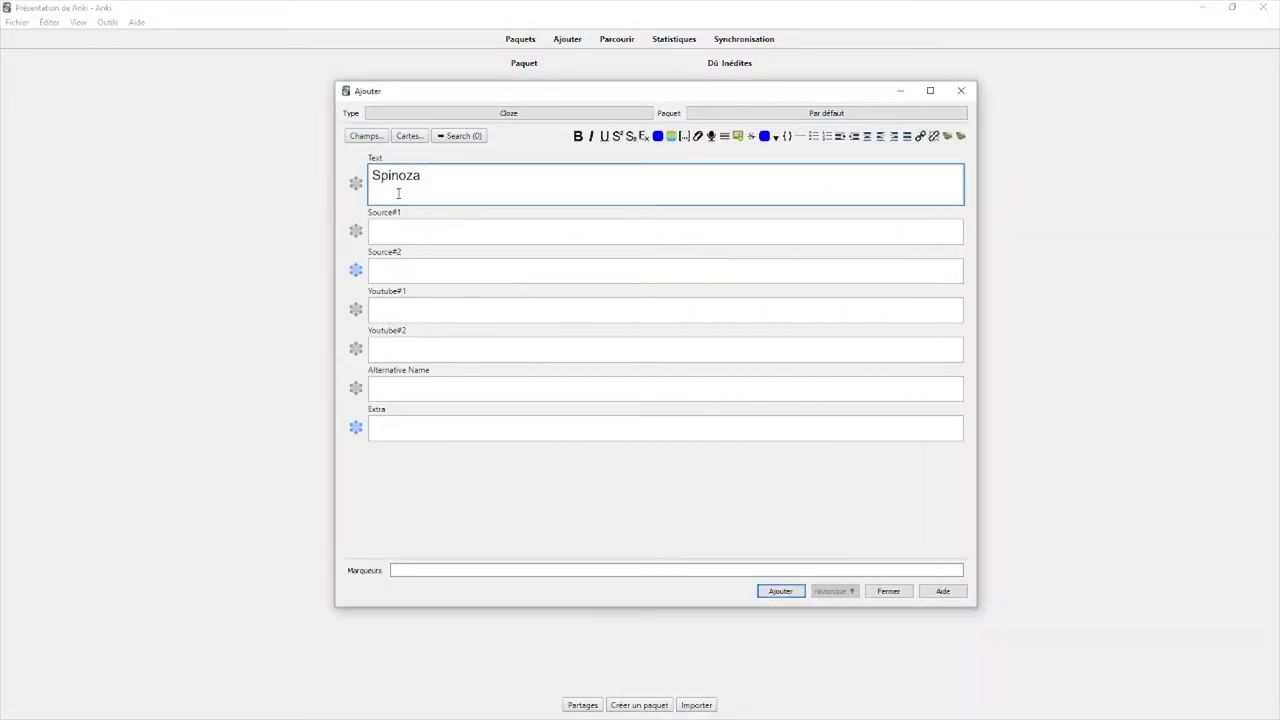
type("1632 - 1677")
left_click_drag(480, 191, 372, 191)
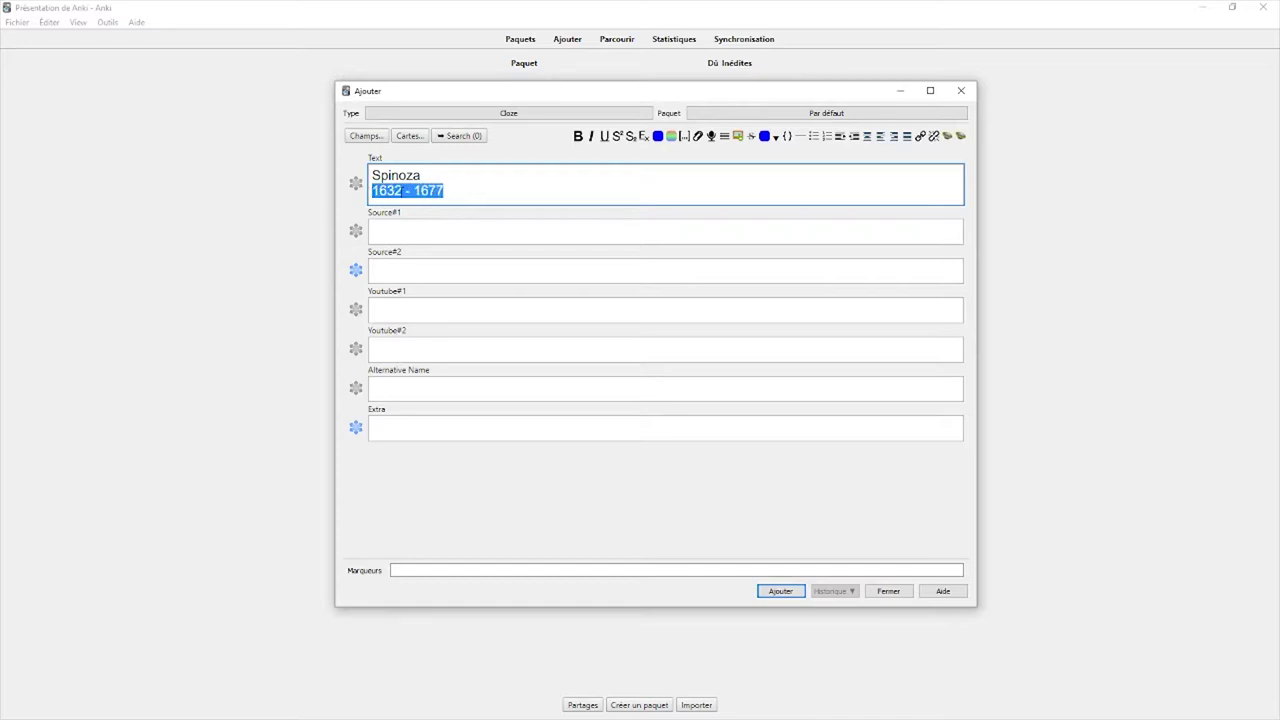
left_click(686, 142)
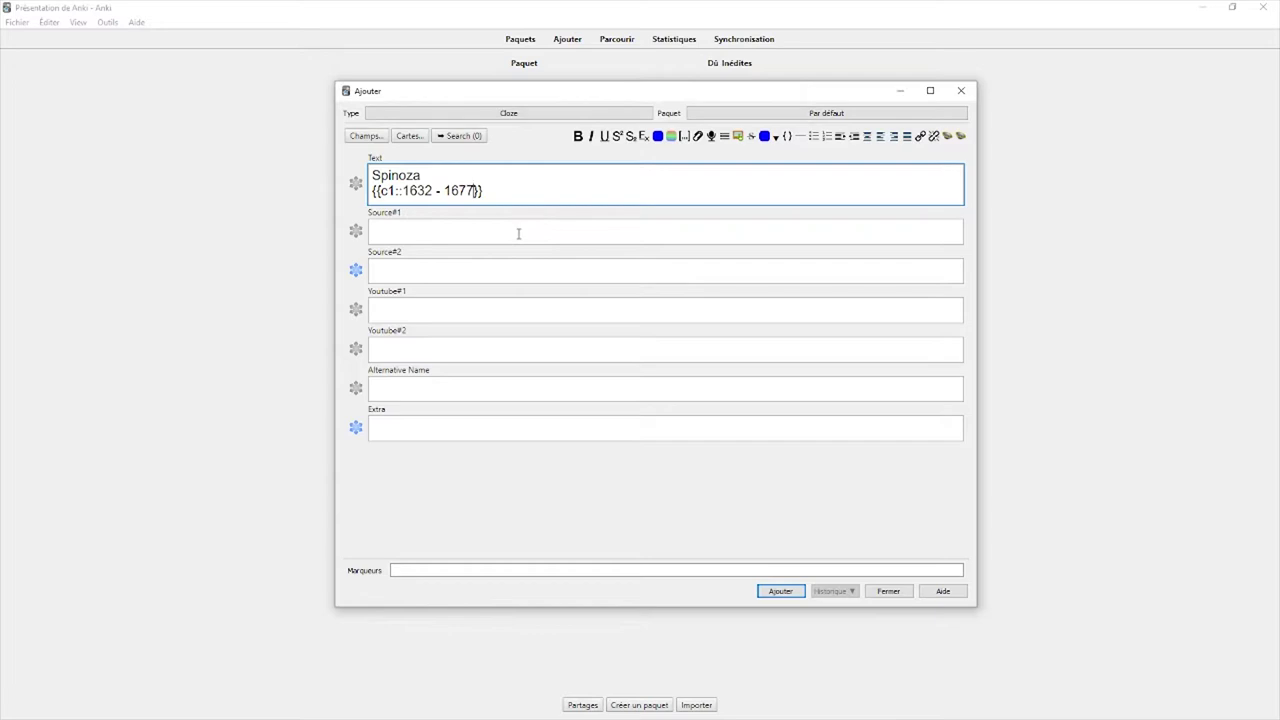
type("::Dates")
Paste the copied Wikipedia address into the note's Source#1 field
key("alt+Tab")
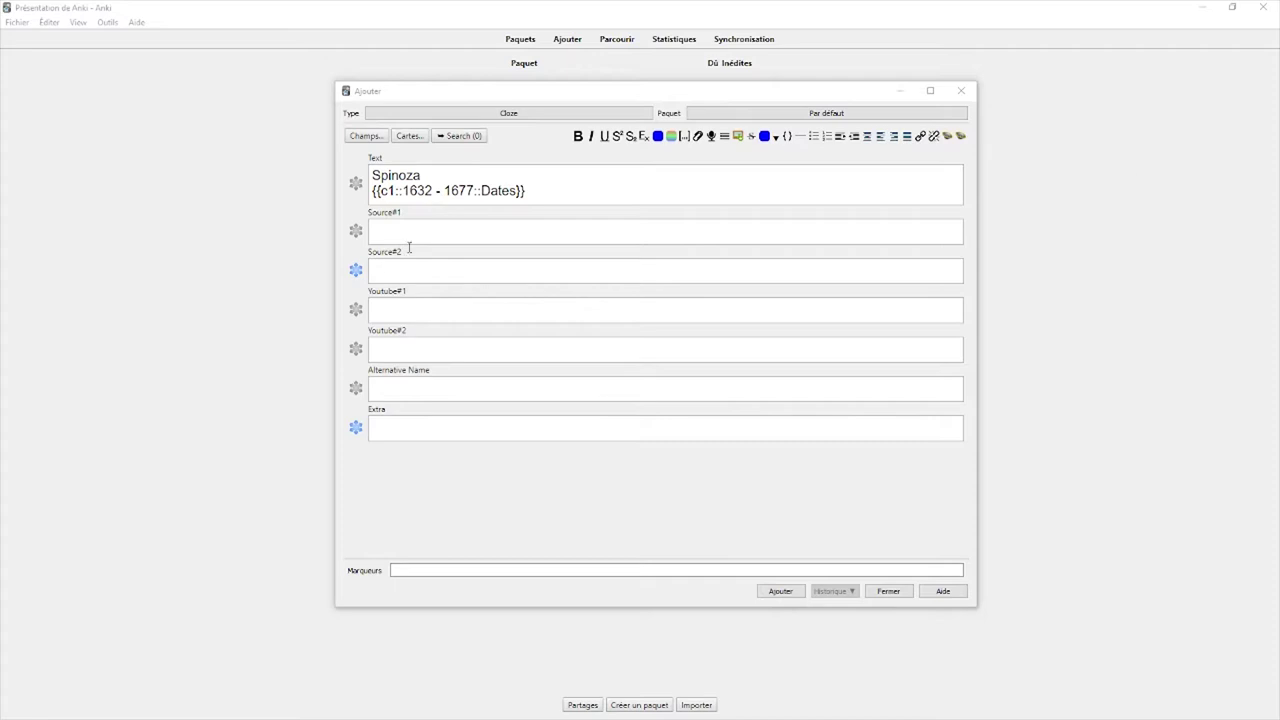
left_click(426, 234)
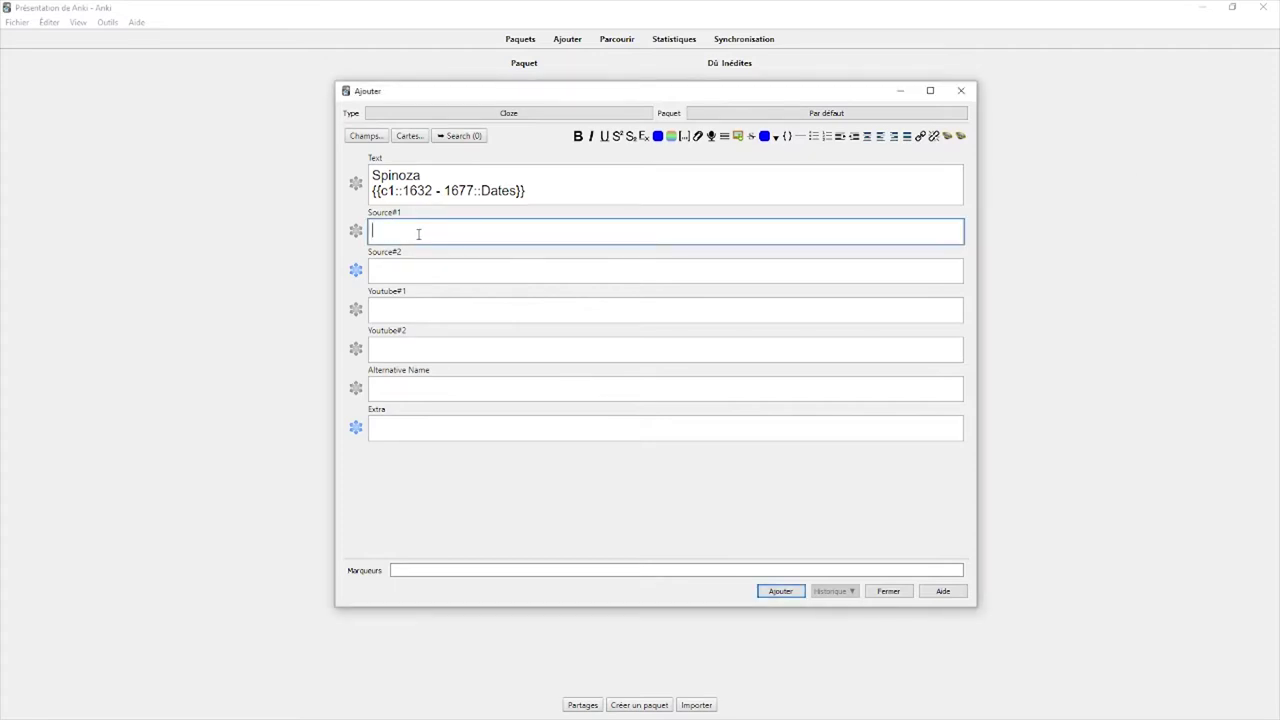
key("ctrl+v")
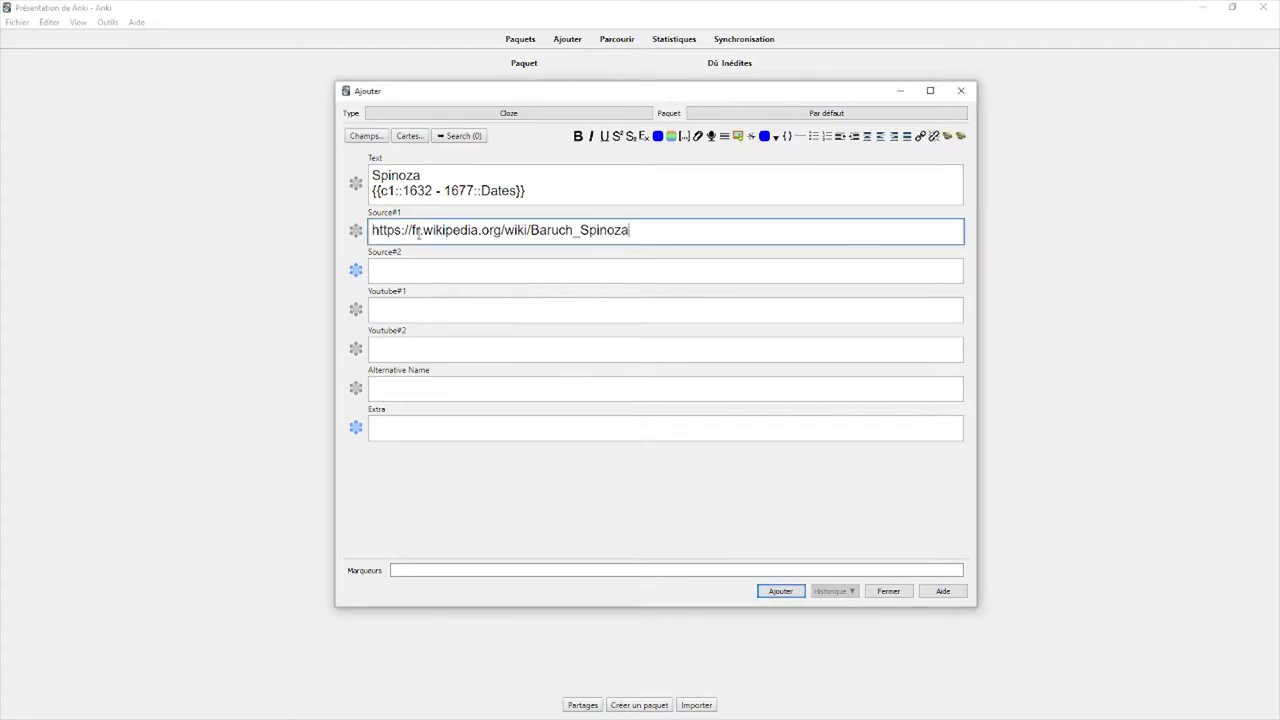
Switch to Firefox and copy the URL of the YouTube video "Spinoza : l'homme est-il plus libre qu'une pierre ?"
left_click(414, 311)
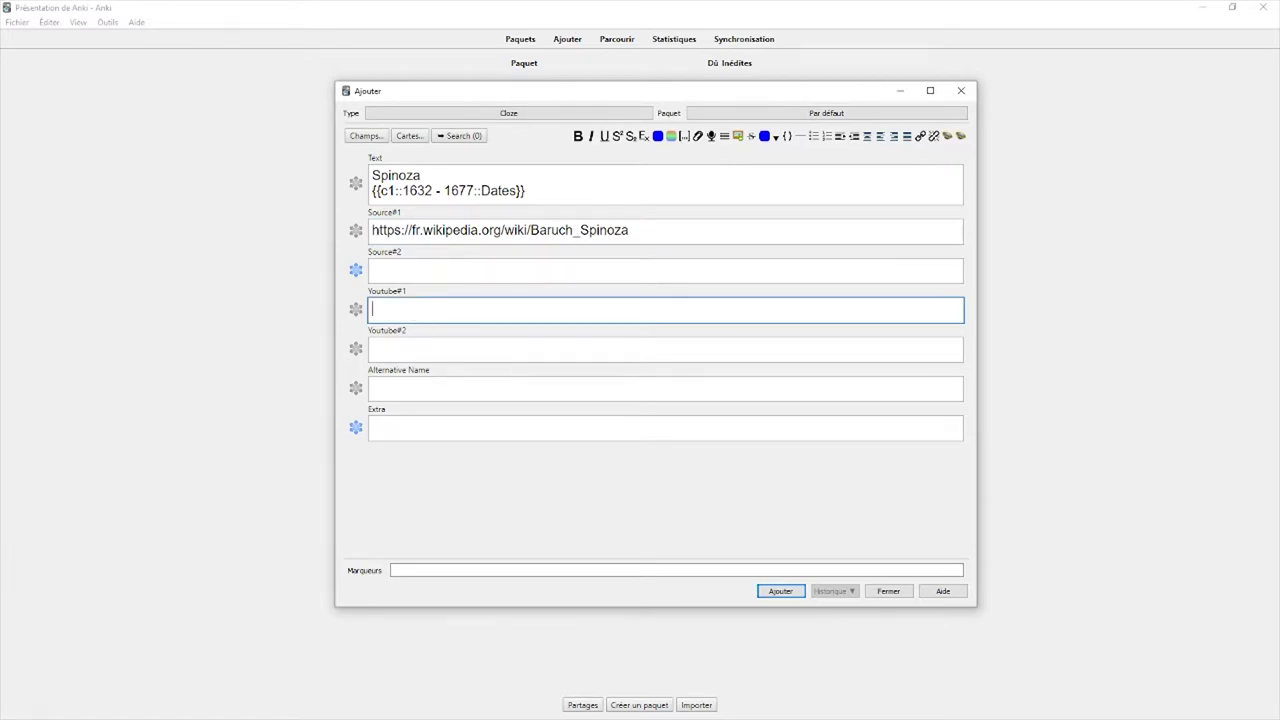
key("alt+Tab")
left_click(391, 34)
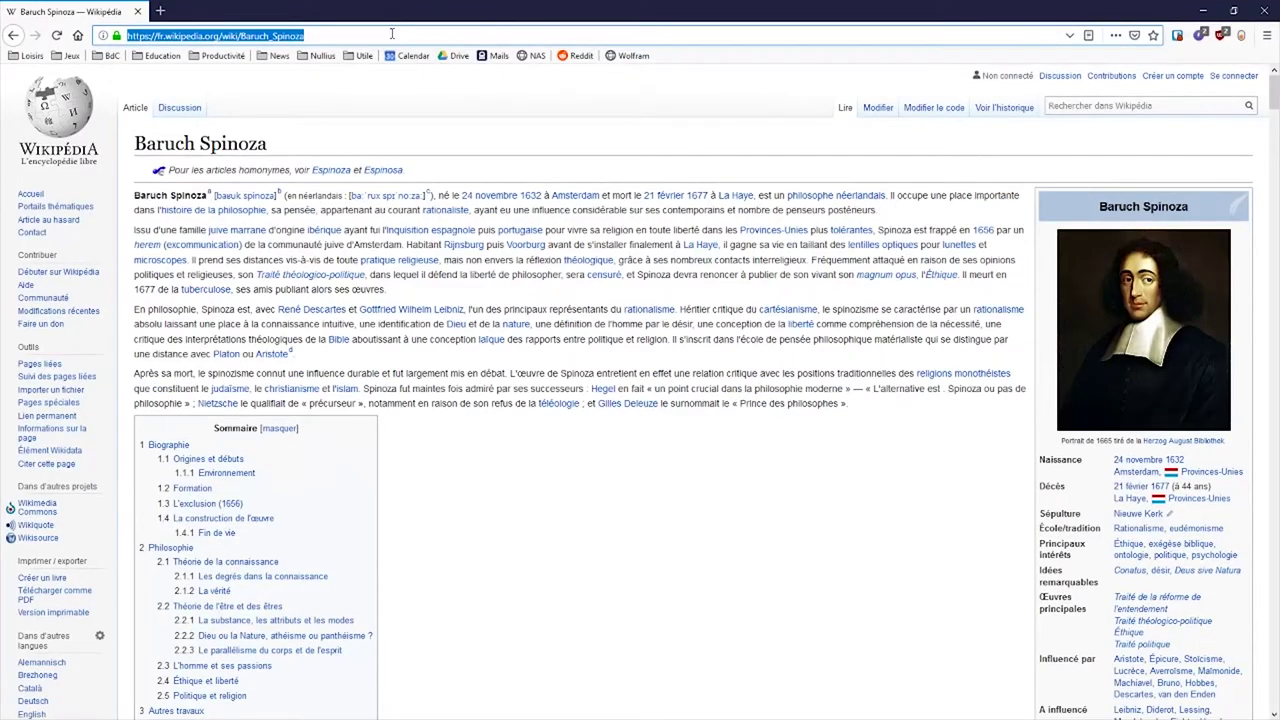
key("alt+Tab")
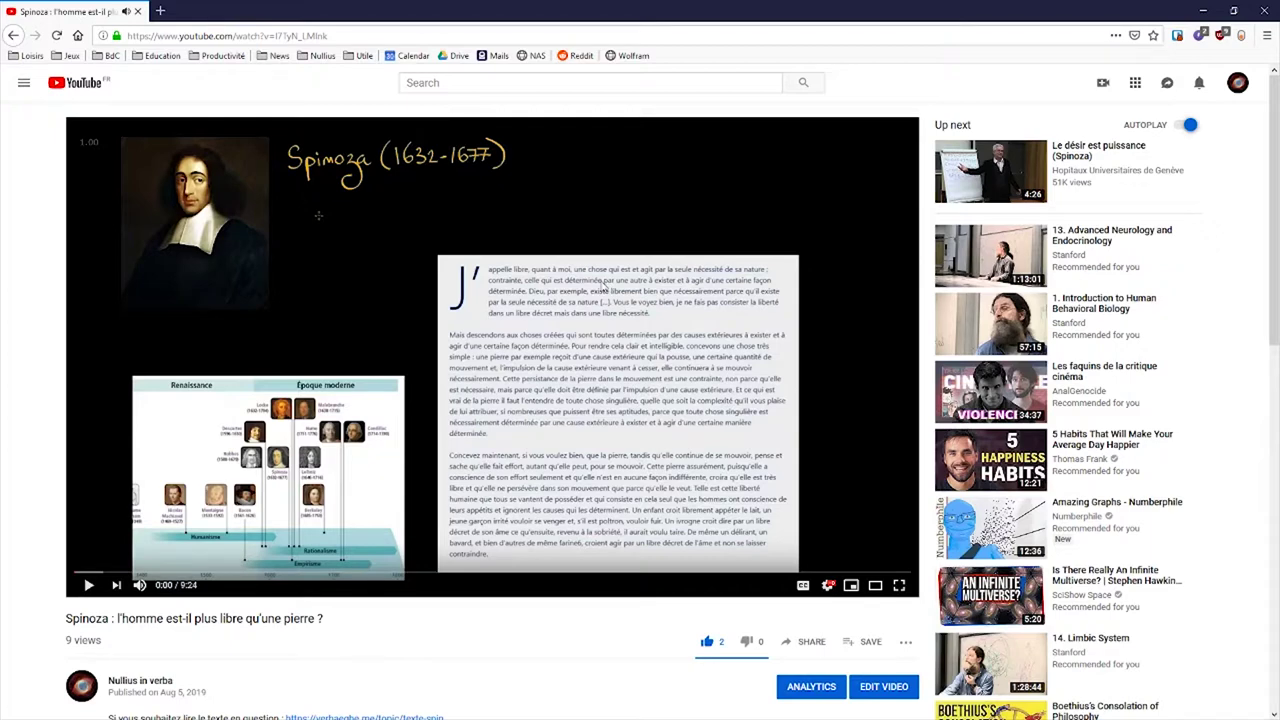
right_click(564, 254)
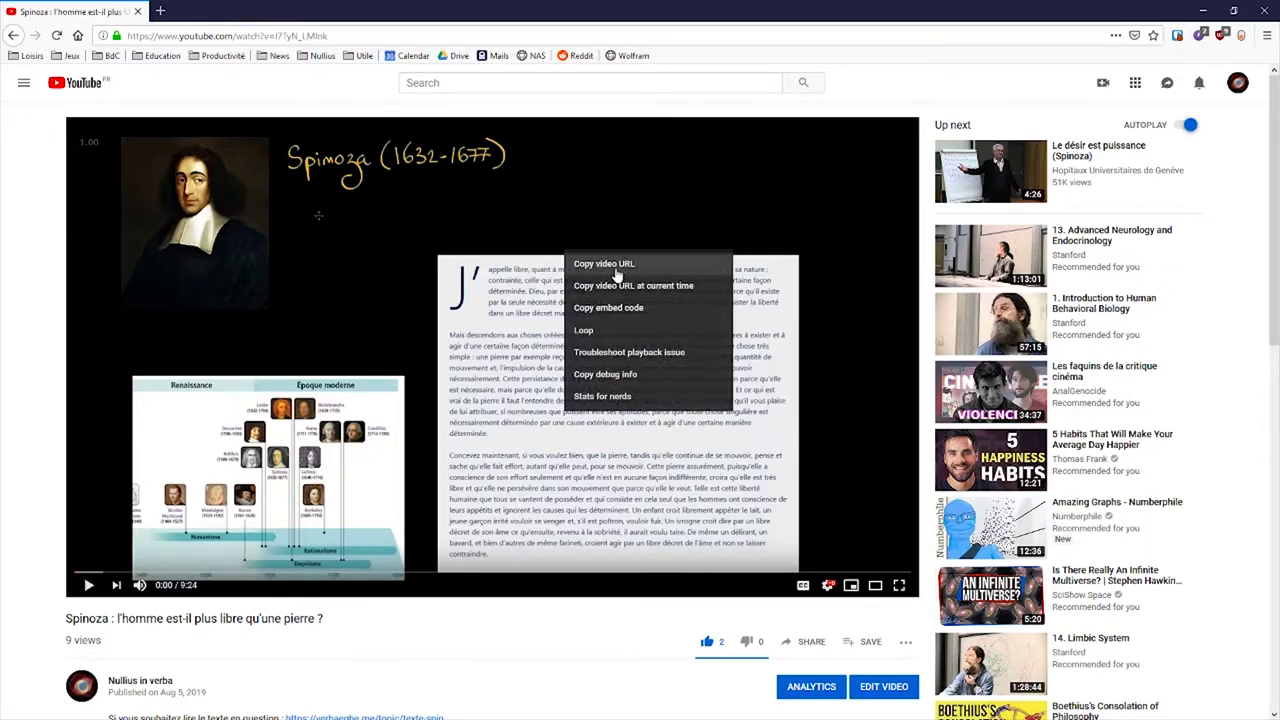
left_click(617, 265)
left_click(1272, 7)
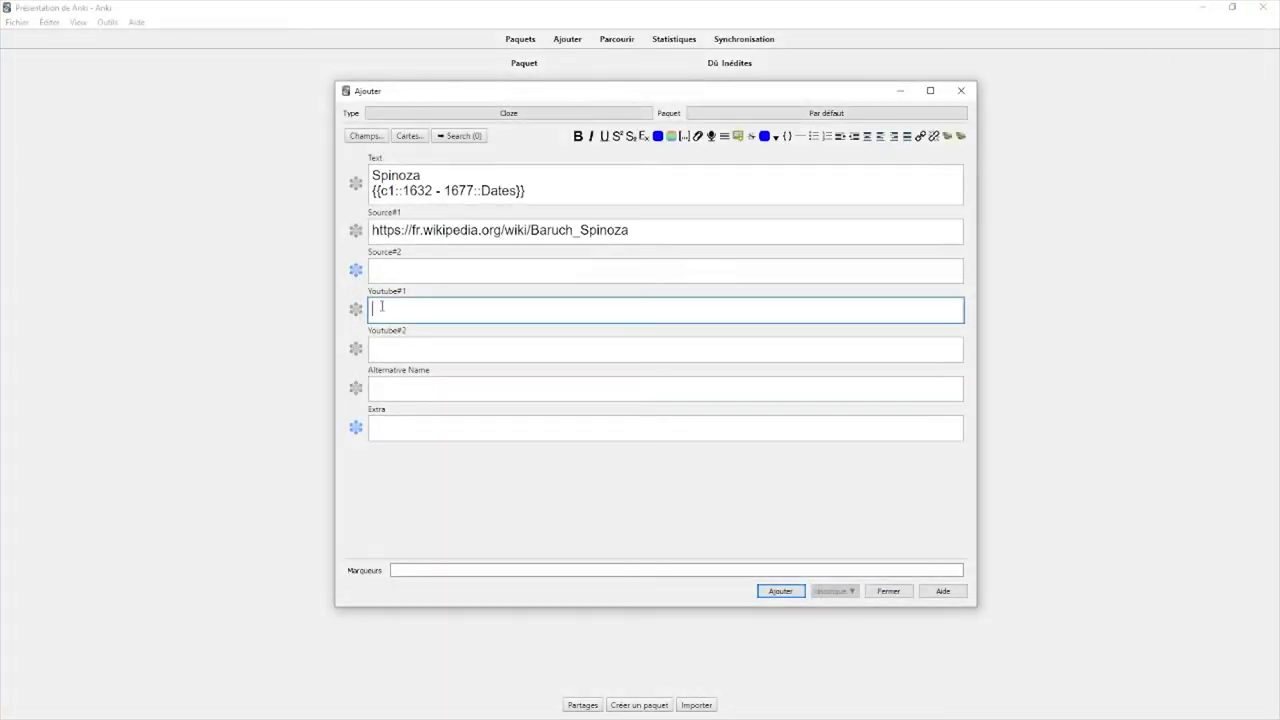
key("ctrl+v")
left_click_drag(467, 309, 362, 294)
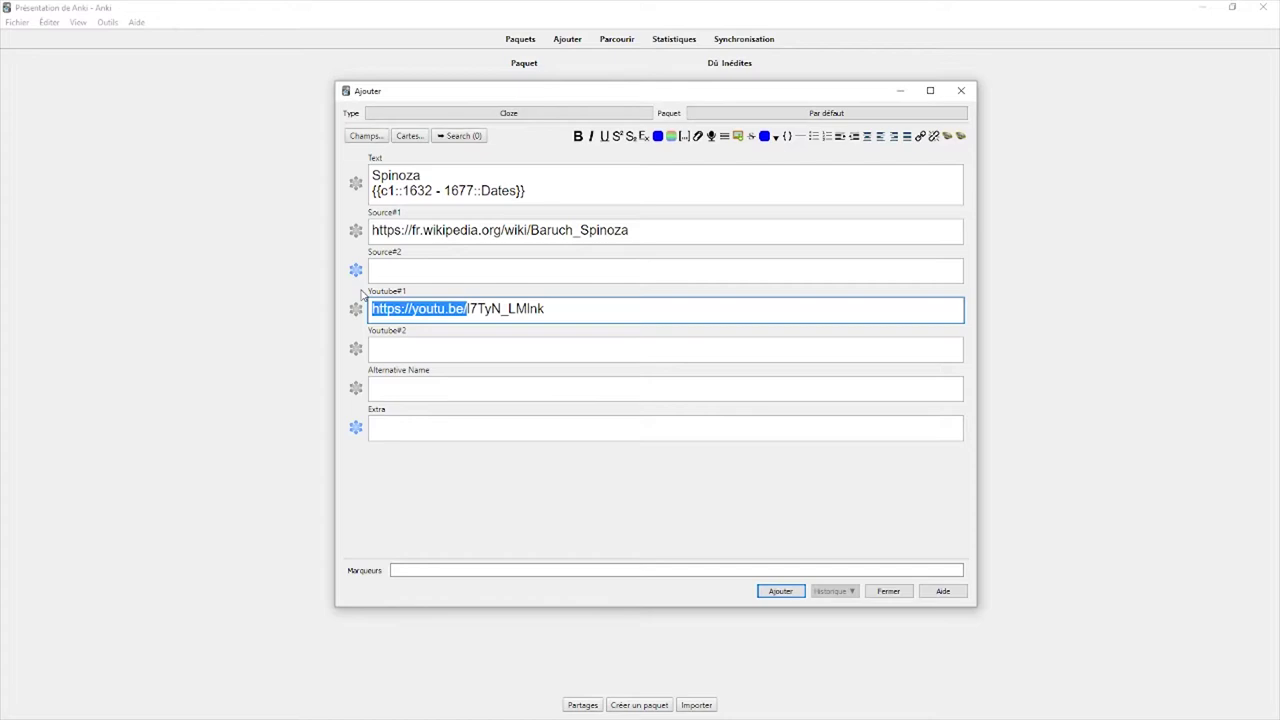
key("BackSpace")
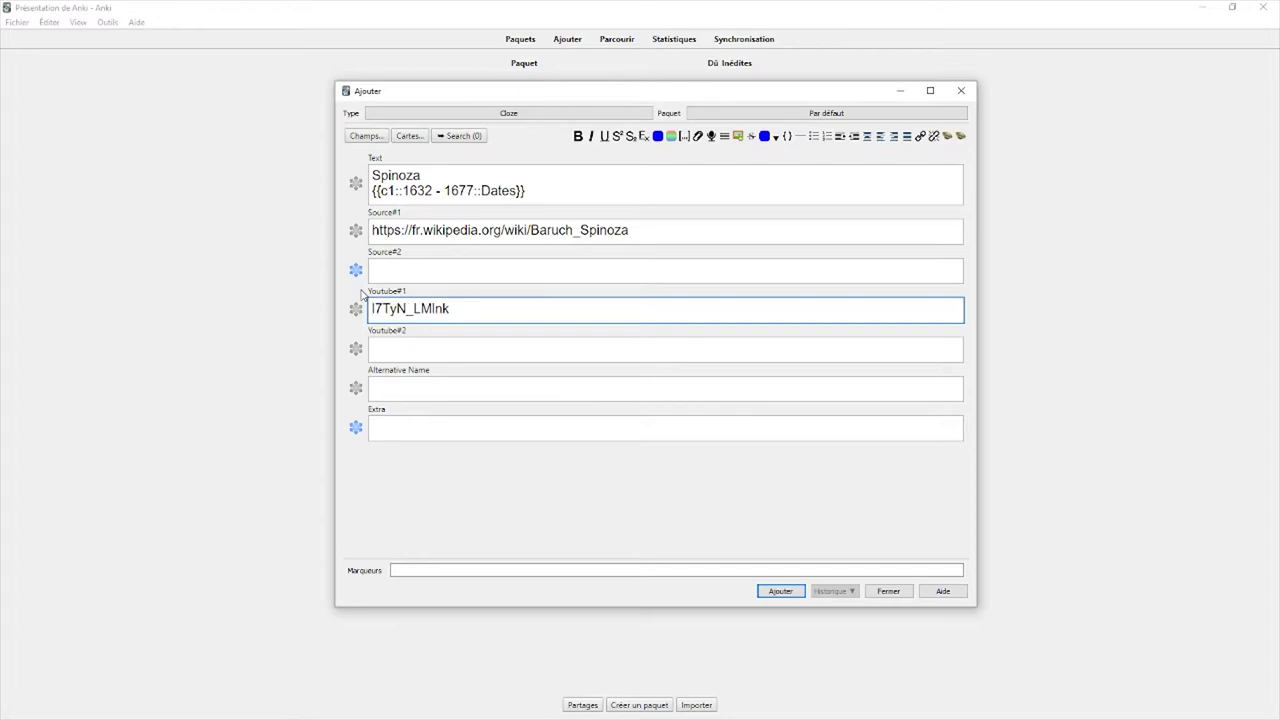
Tag the note "Philosophie", add it to the Par défaut deck and close the add-note window
left_click(440, 566)
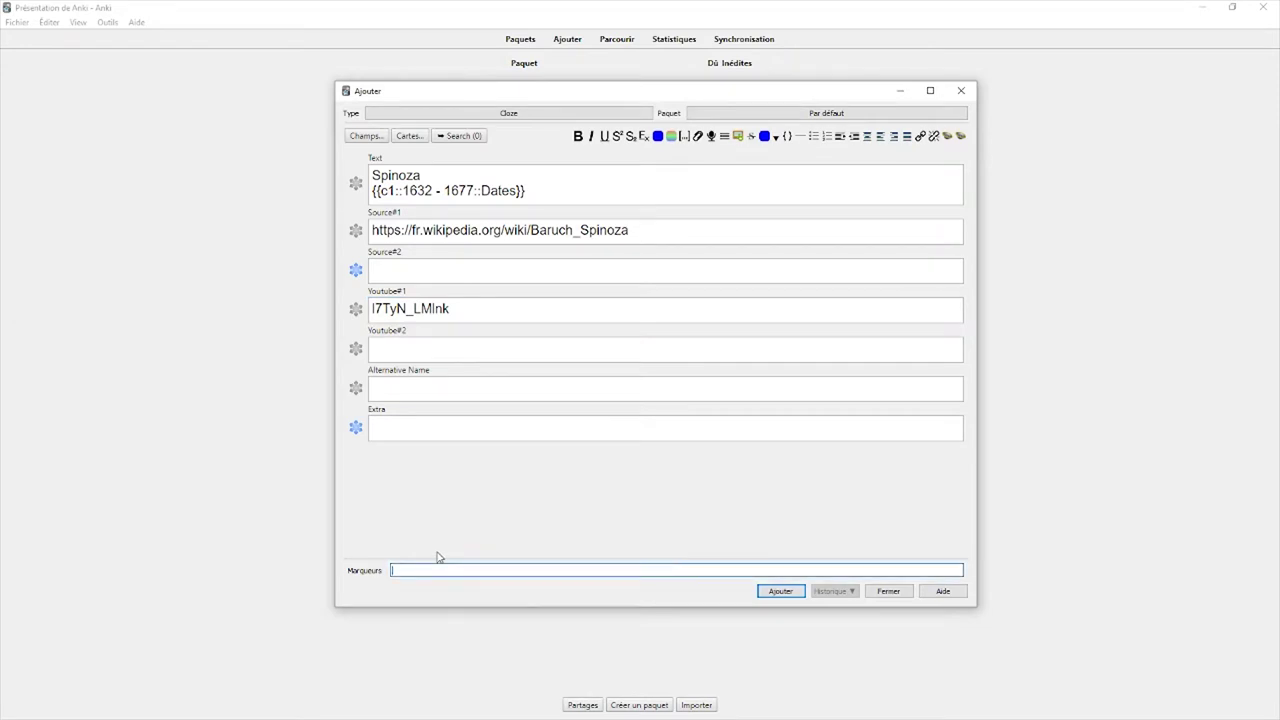
type("Philoso")
type("phie")
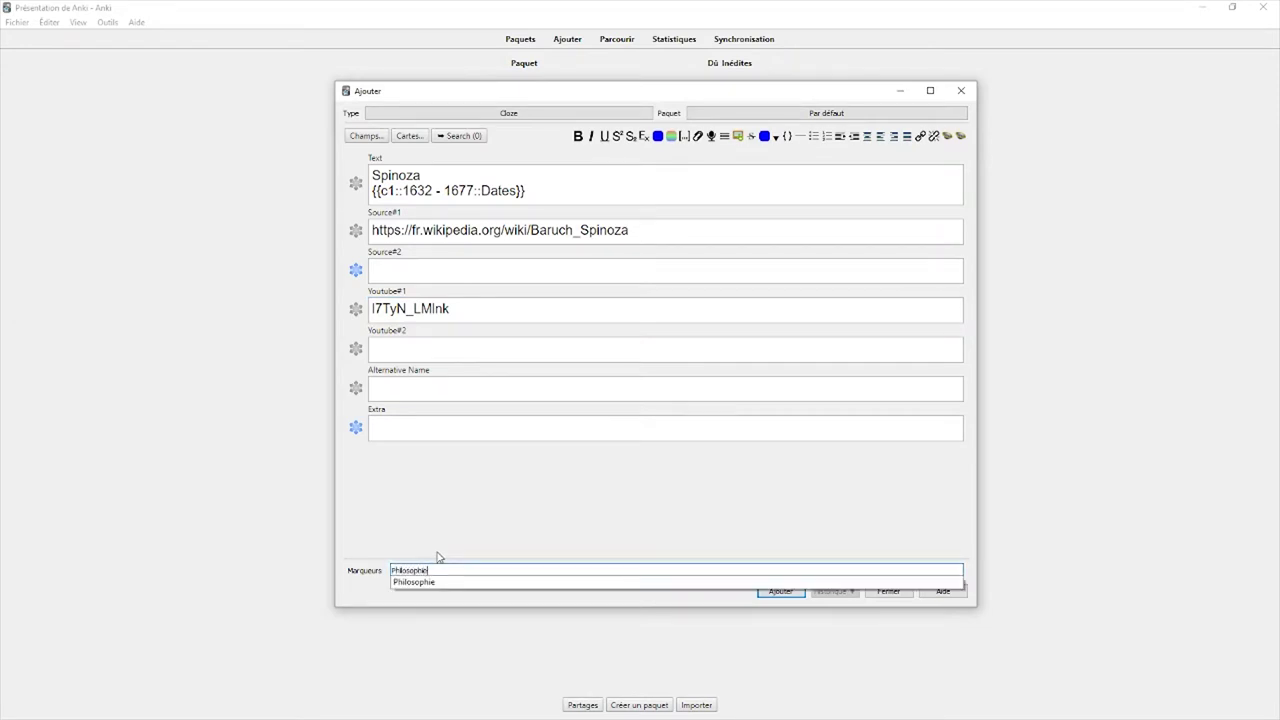
key("Return")
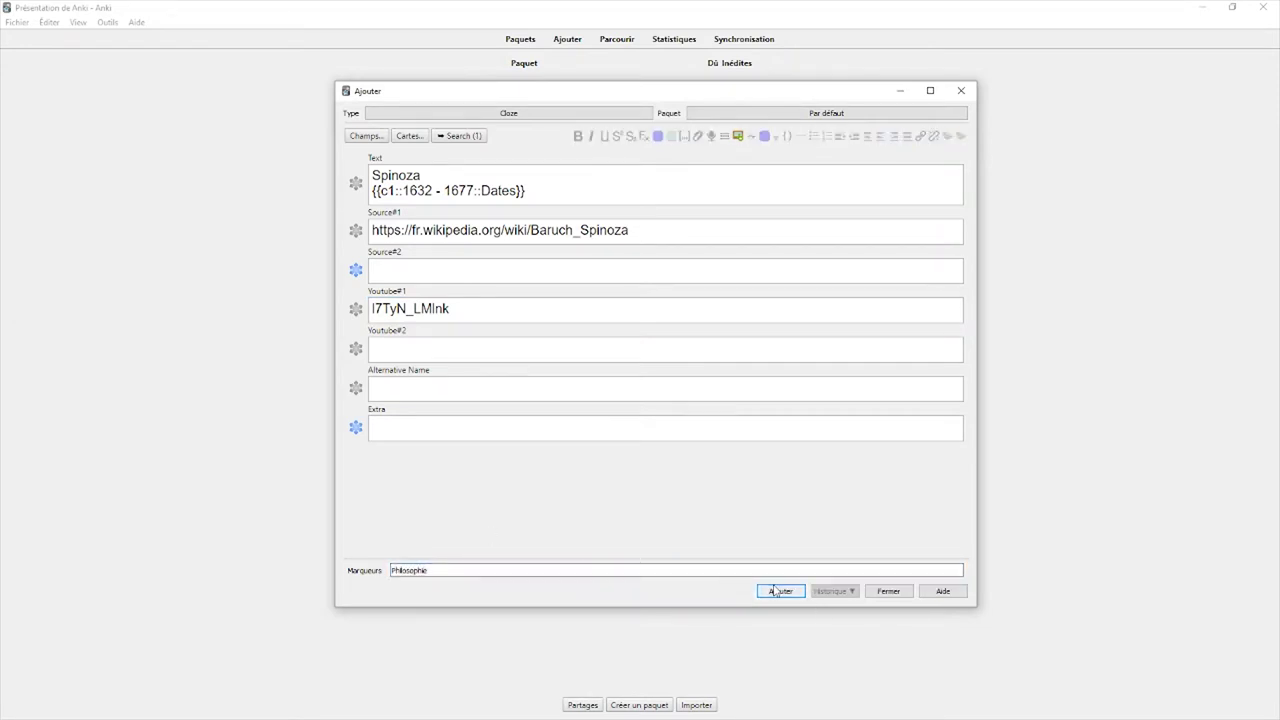
left_click(775, 596)
left_click(880, 596)
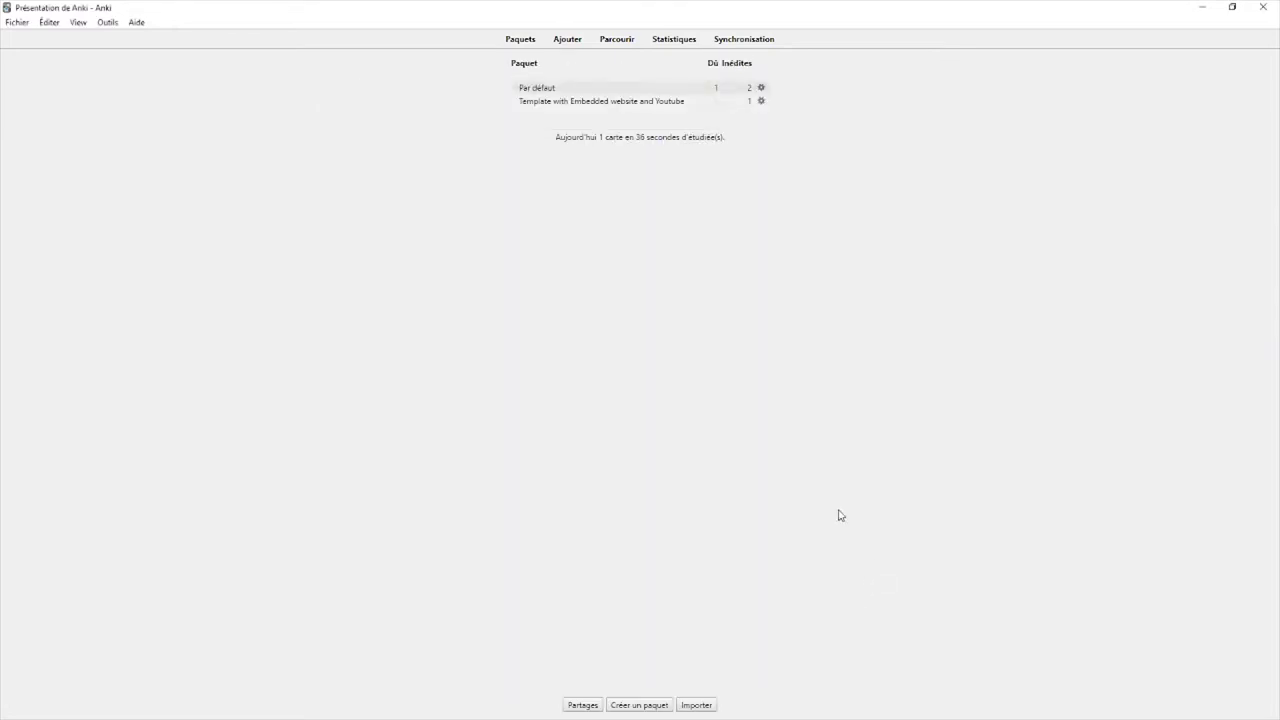
Start studying the Par défaut deck to view the front of the Spinoza card
left_click(538, 90)
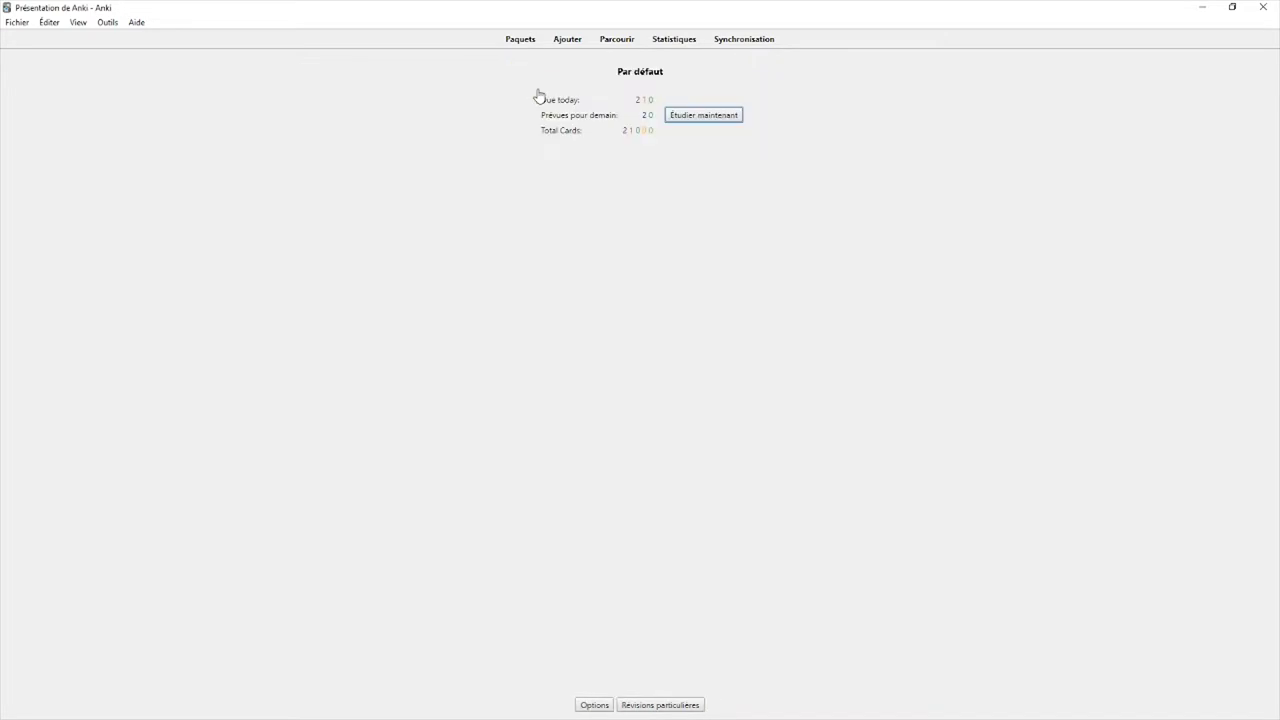
left_click(722, 120)
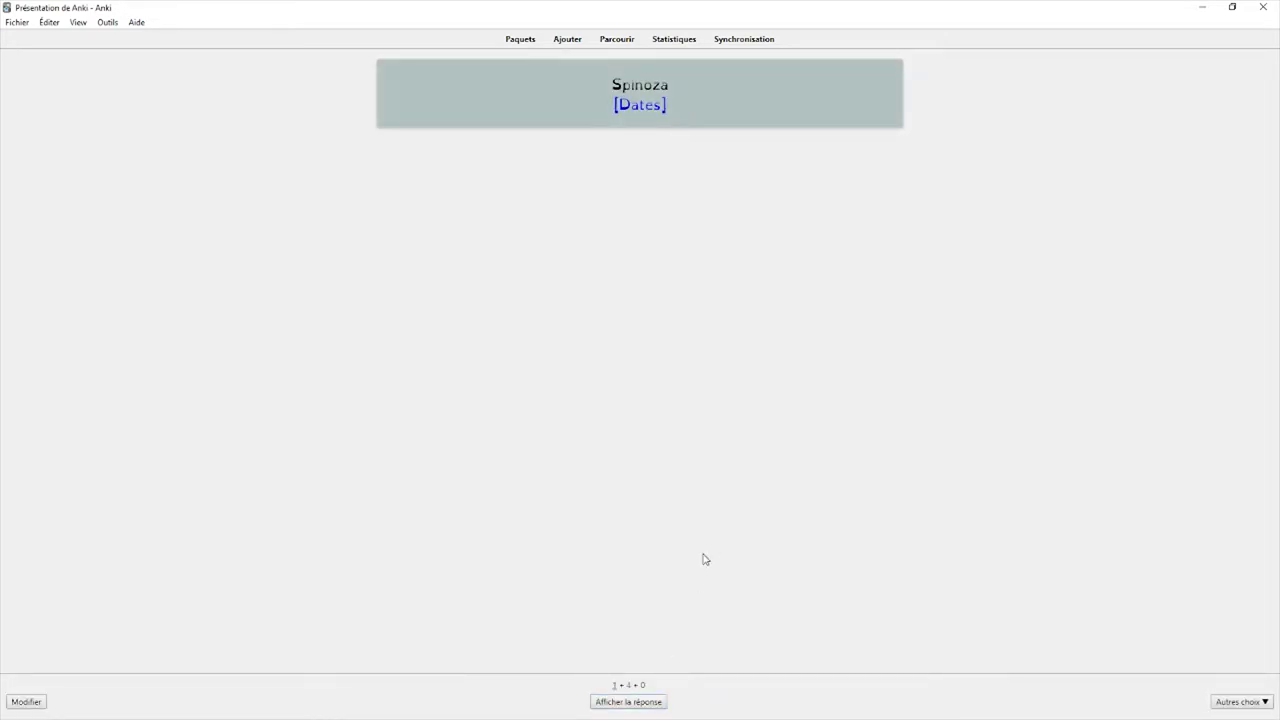
key("ctrl+a")
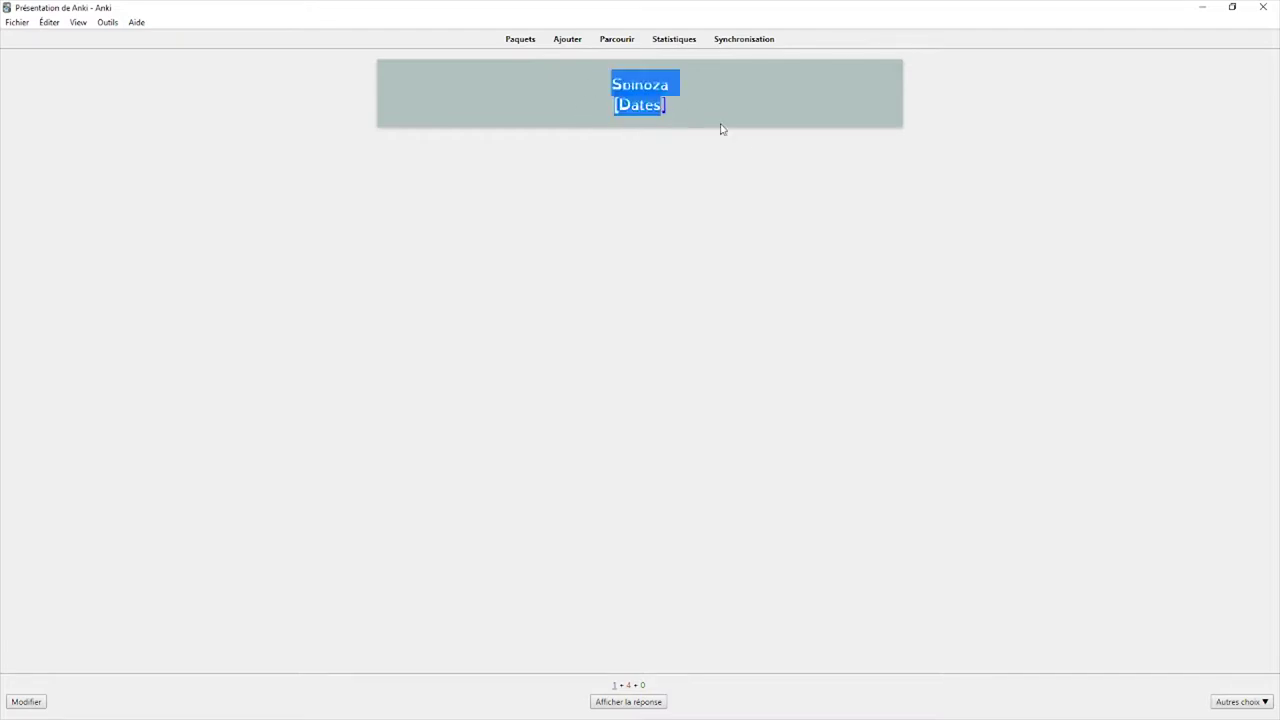
left_click(722, 129)
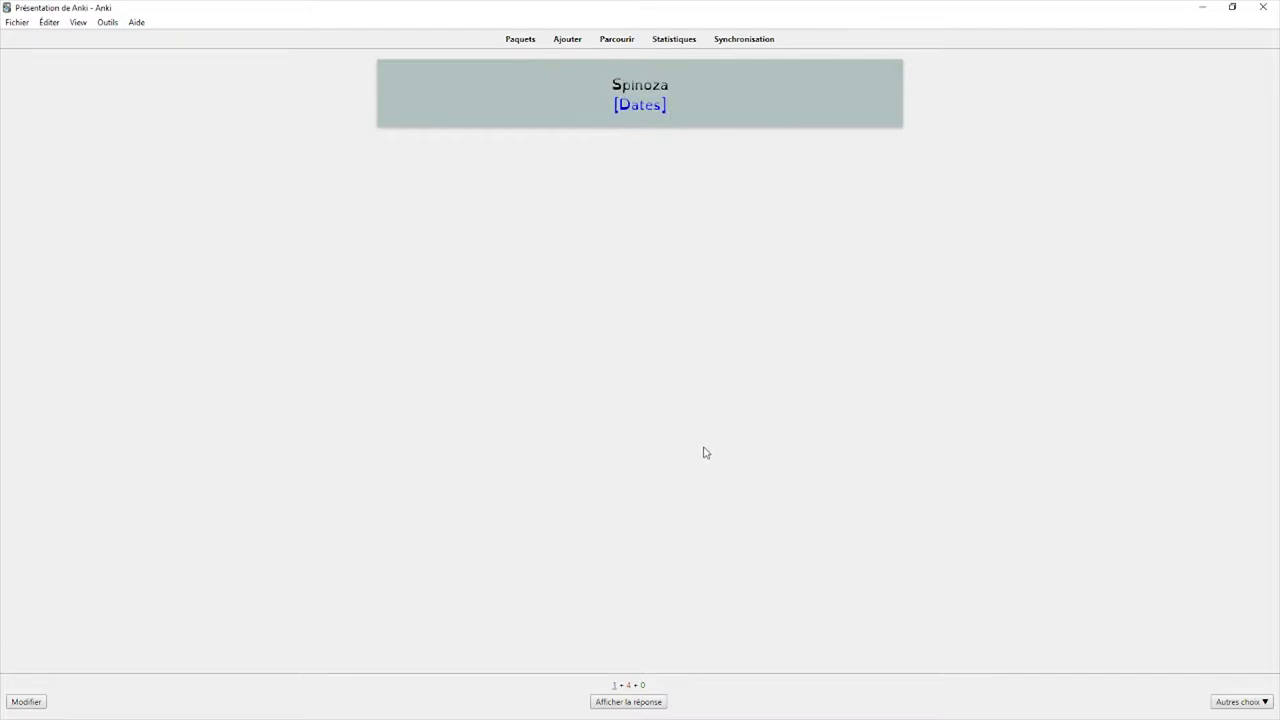
Reveal the Spinoza card's answer, view the embedded Wikipedia page and briefly play the YouTube video before pausing it
left_click(636, 703)
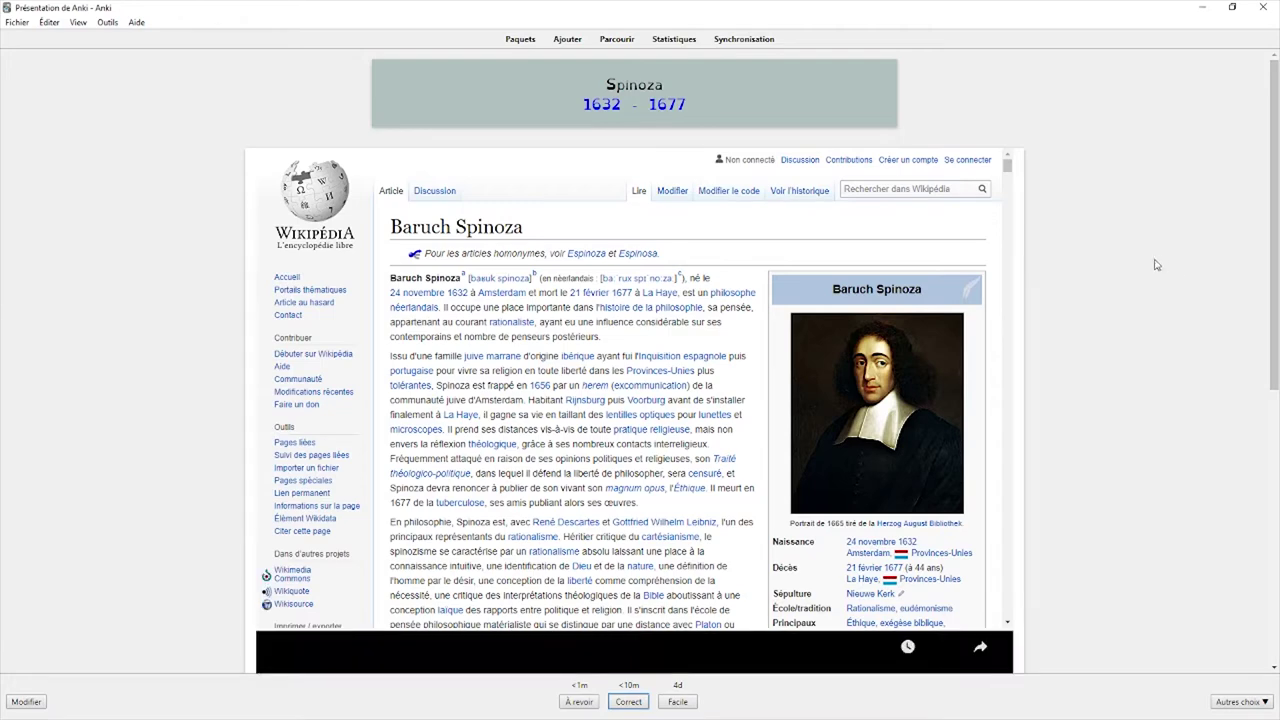
scroll(1169, 291, "down", 1)
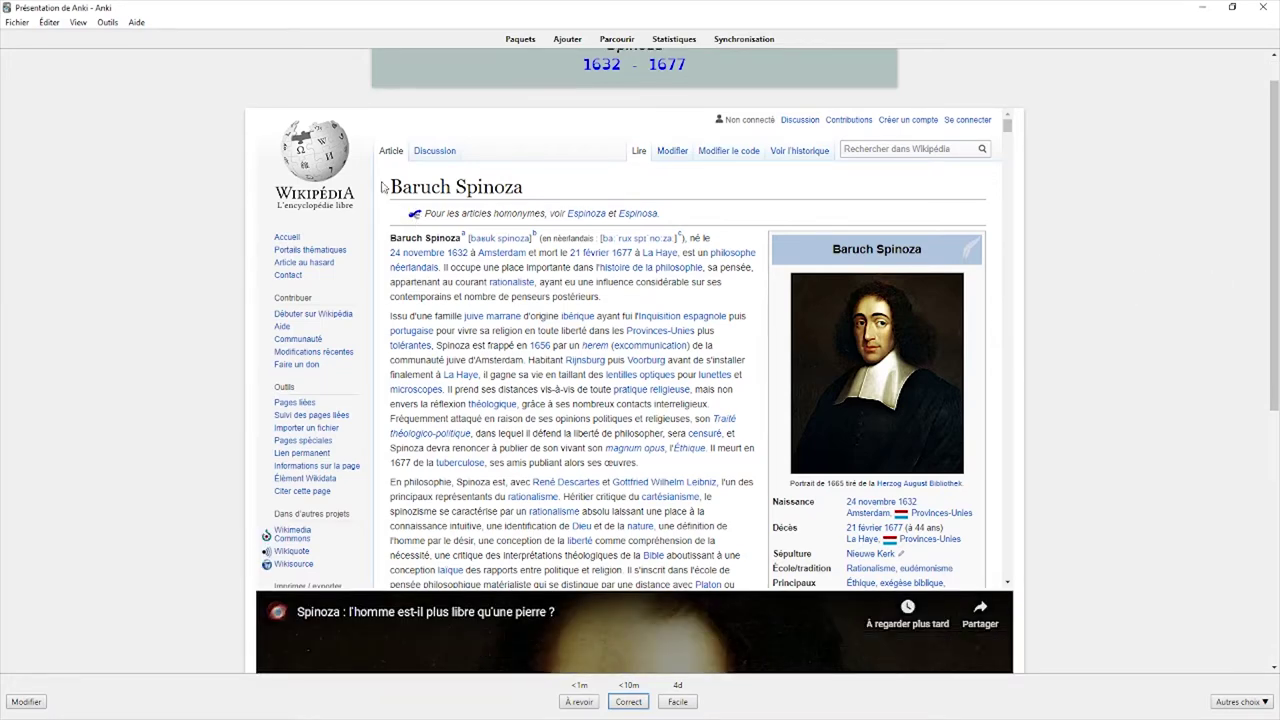
scroll(1125, 330, "down", 3)
scroll(1060, 400, "down", 1)
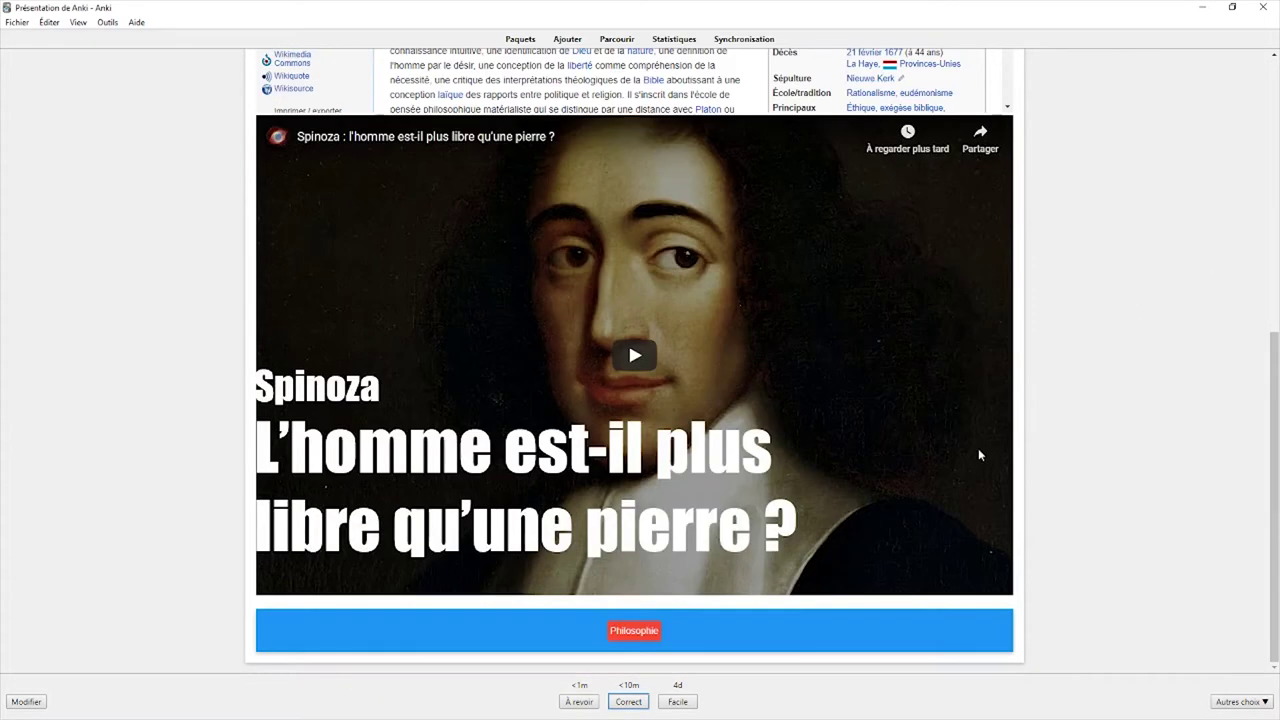
left_click(623, 391)
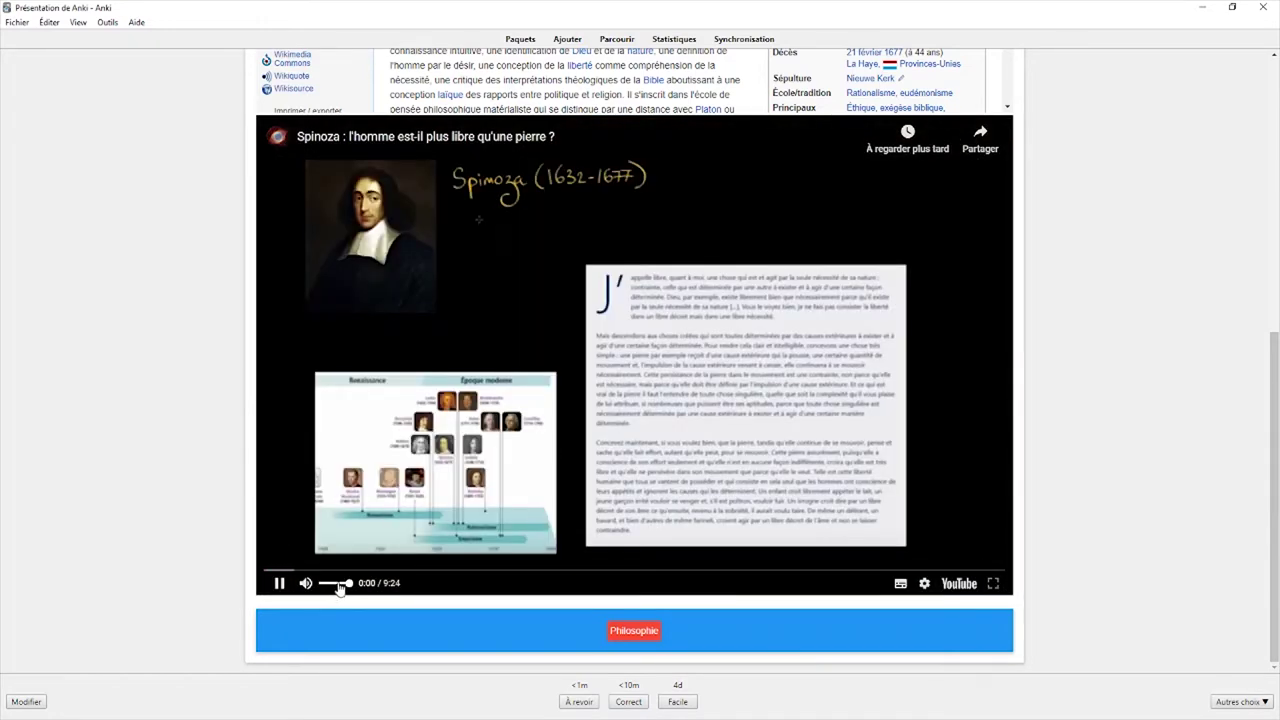
left_click(484, 434)
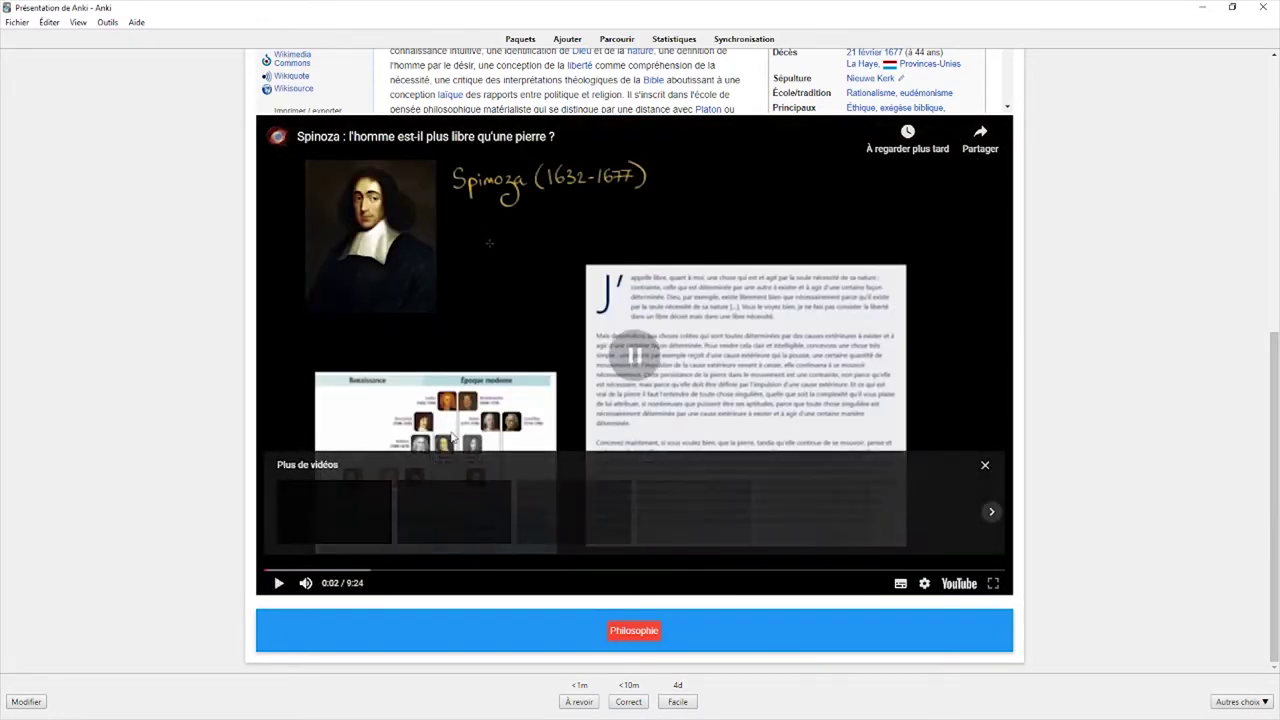
scroll(1188, 219, "up", 5)
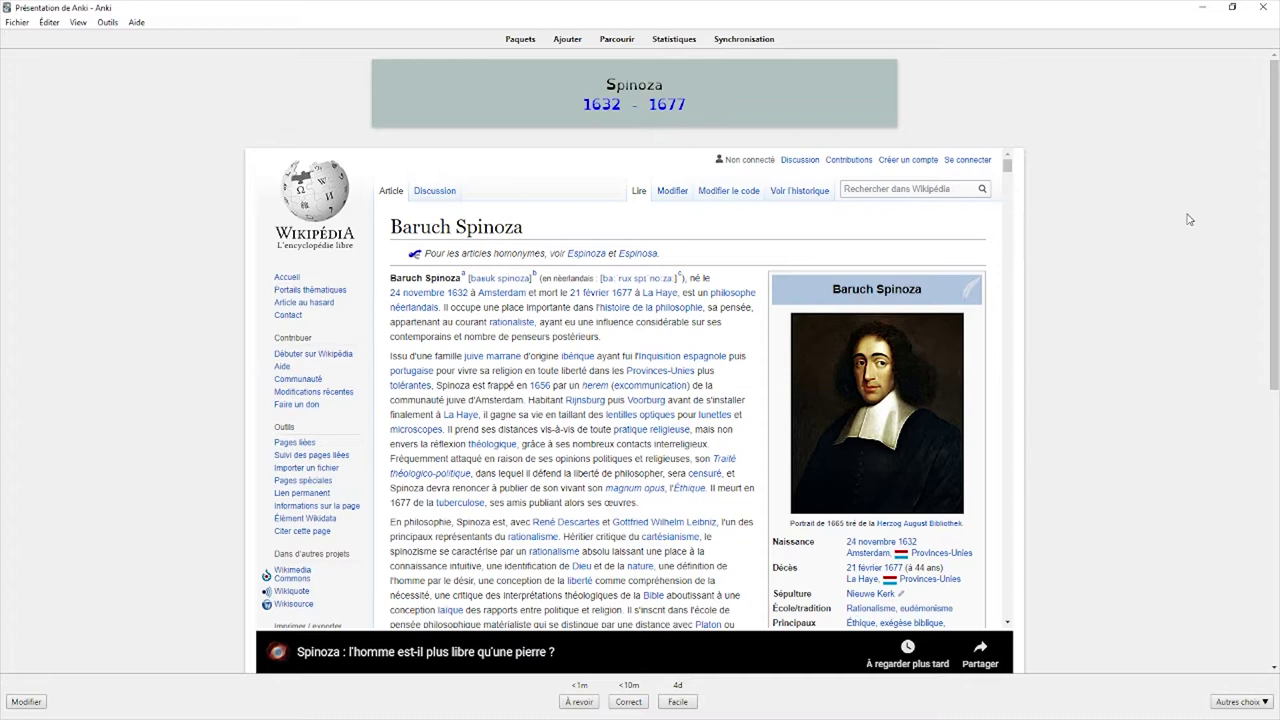
Leave the review for the deck list and open the add-on manager (Greffons)
left_click(520, 39)
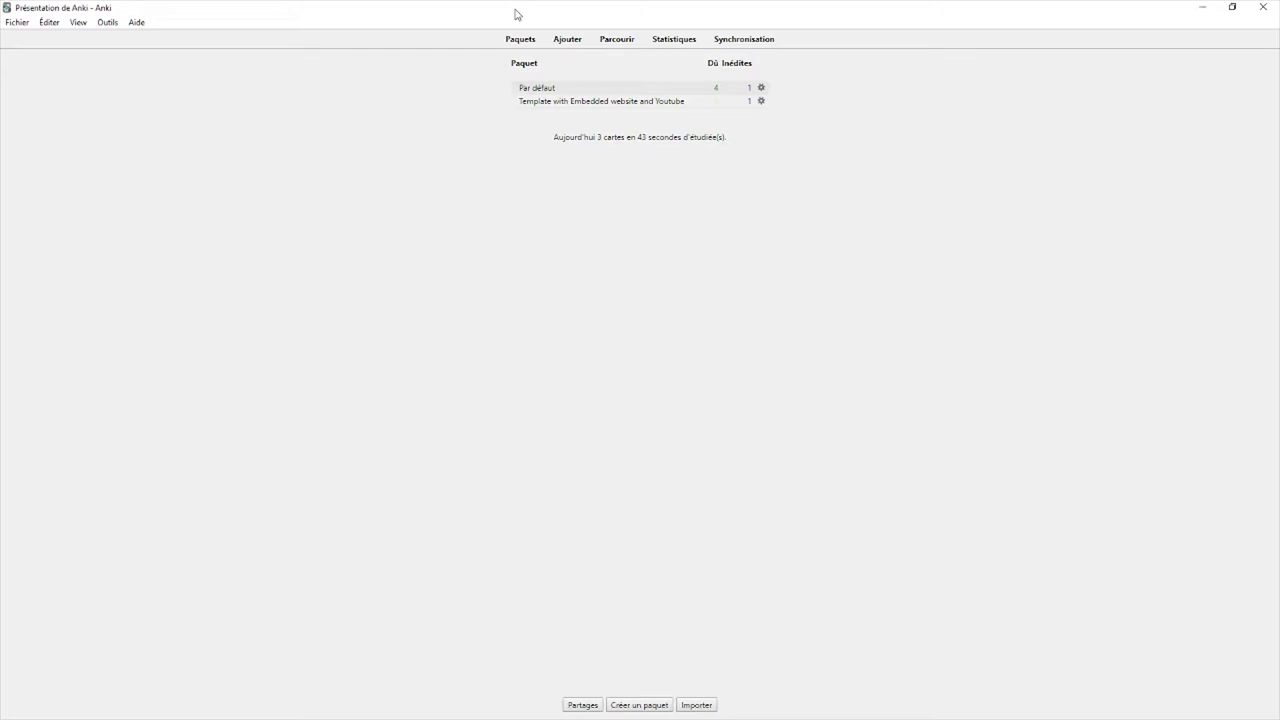
left_click(107, 22)
mouse_move(136, 22)
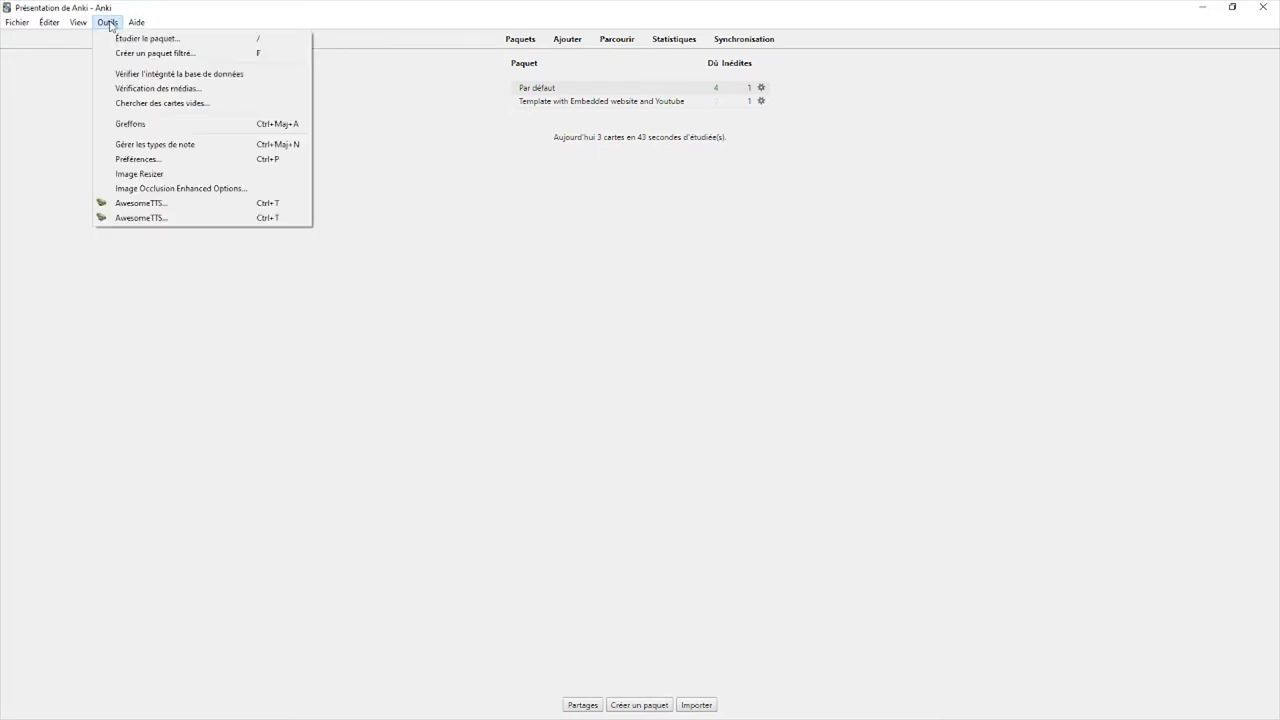
left_click(163, 124)
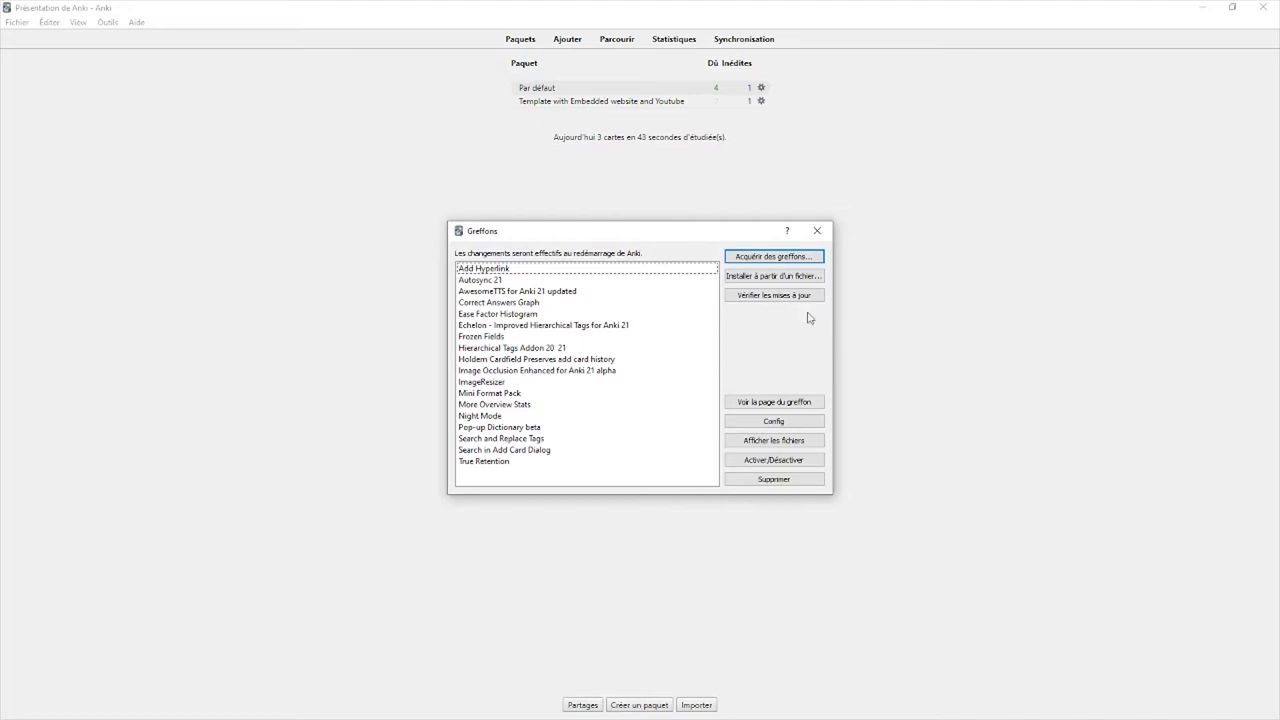
Start acquiring a new add-on, browse the Anki 2.1 add-on list on AnkiWeb in Firefox and open the Deck Stats page
left_click(739, 262)
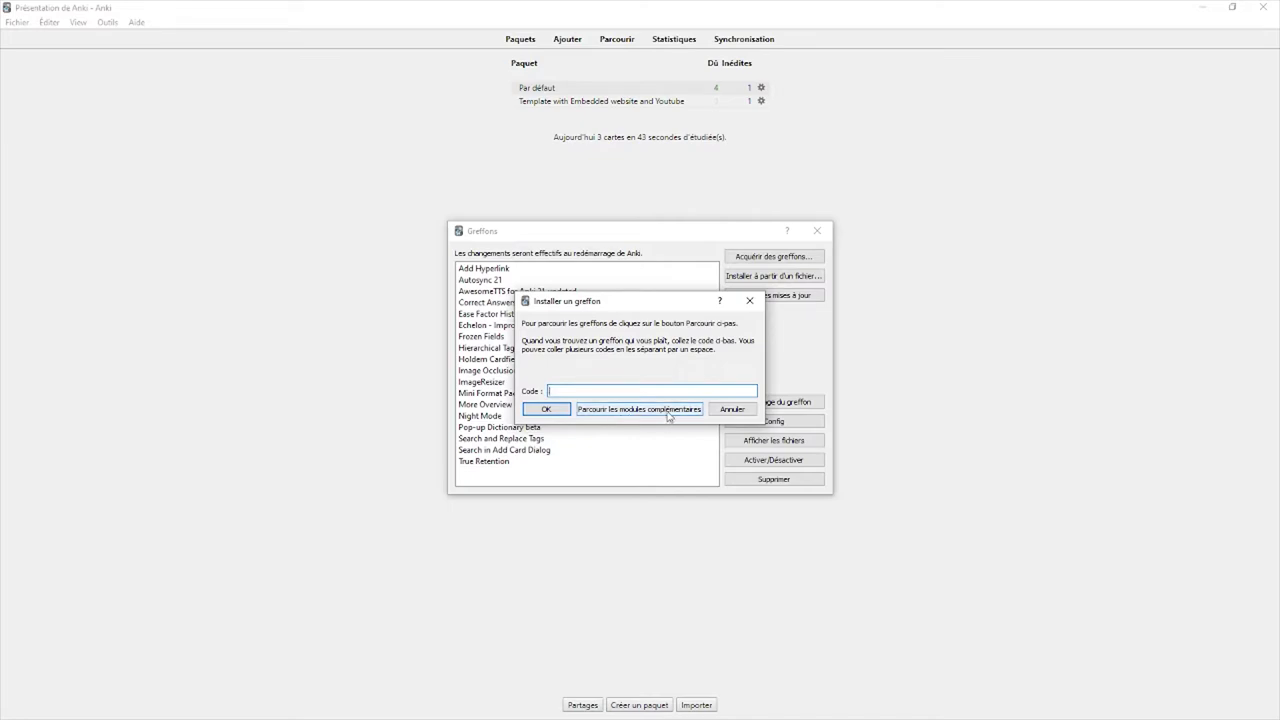
left_click(668, 411)
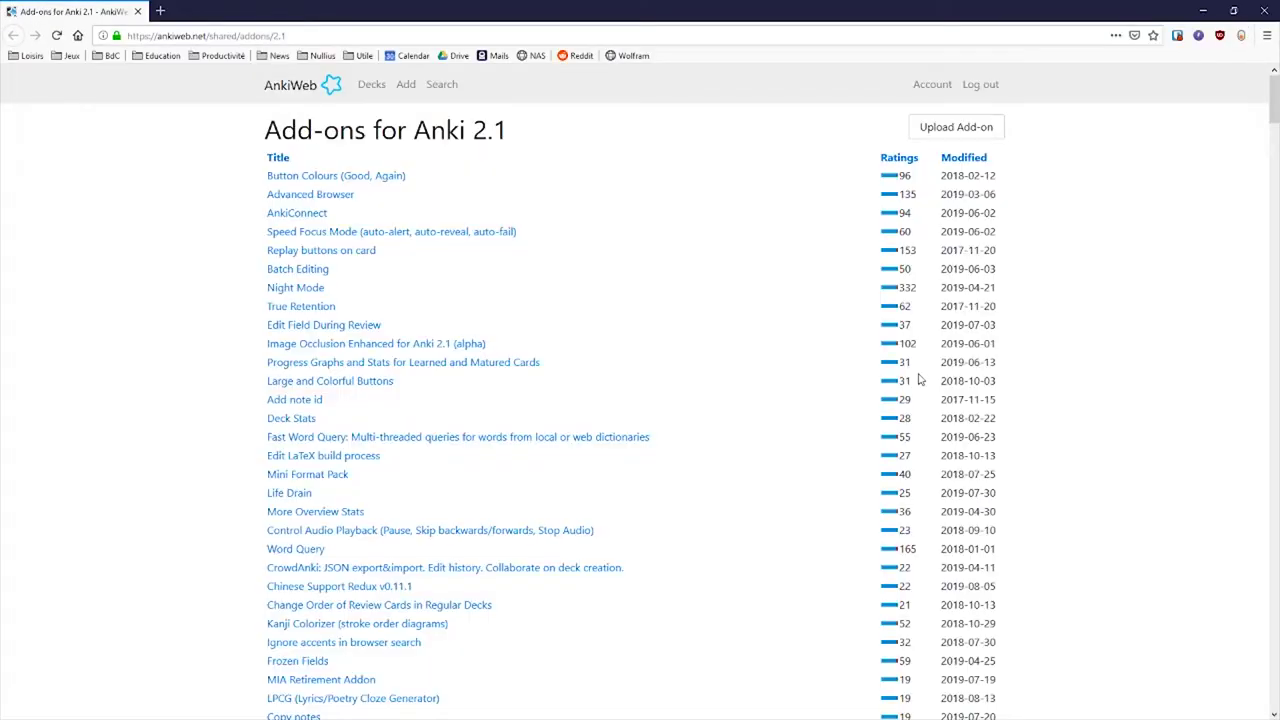
scroll(514, 380, "down", 5)
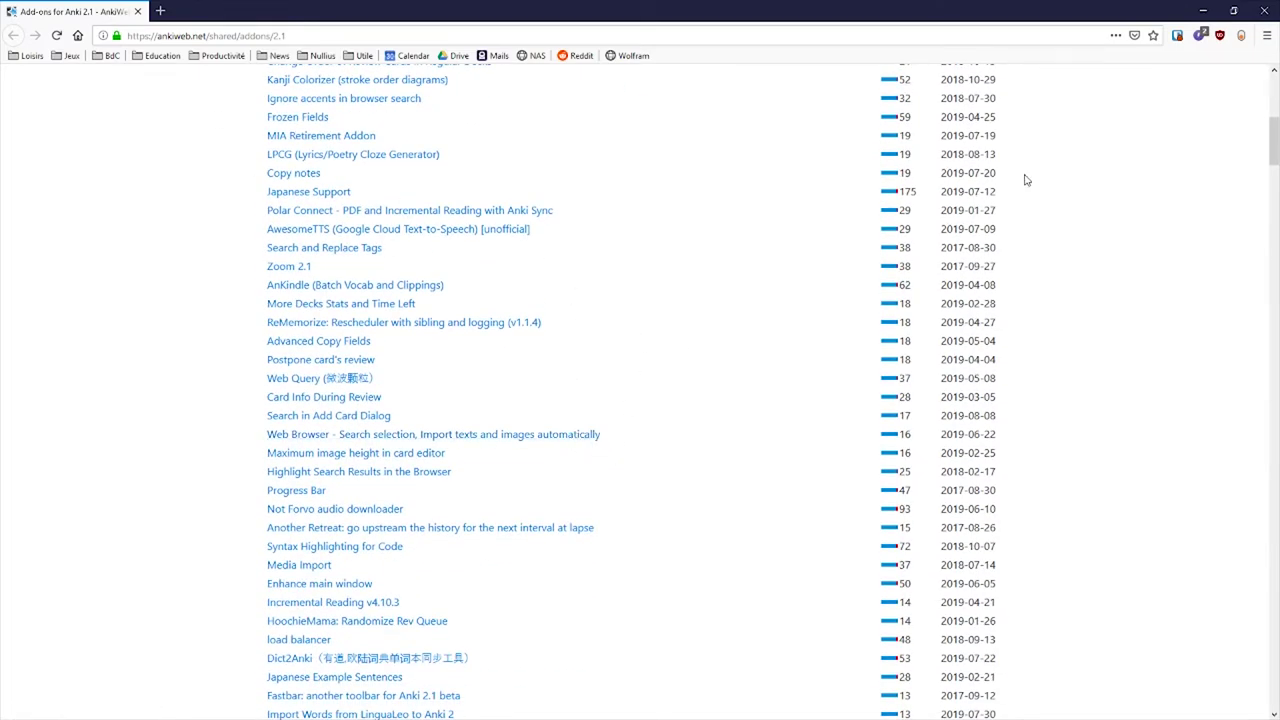
left_click_drag(1273, 132, 1273, 95)
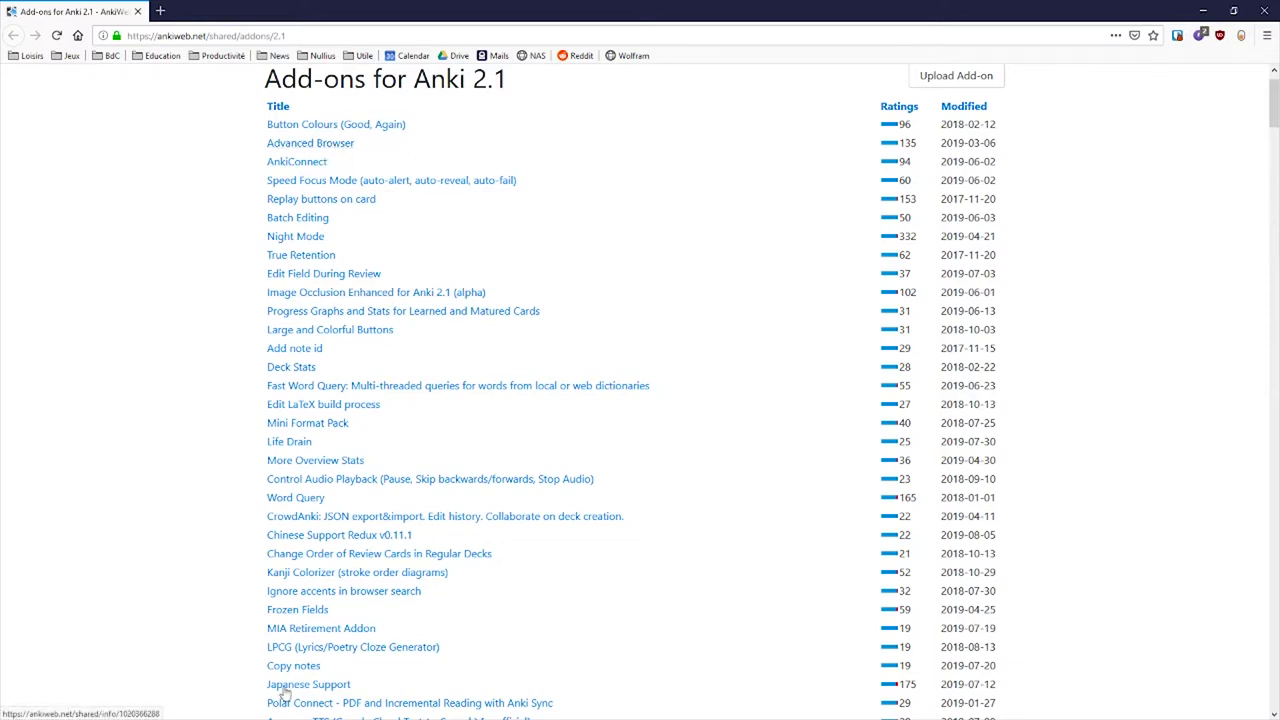
left_click(291, 368)
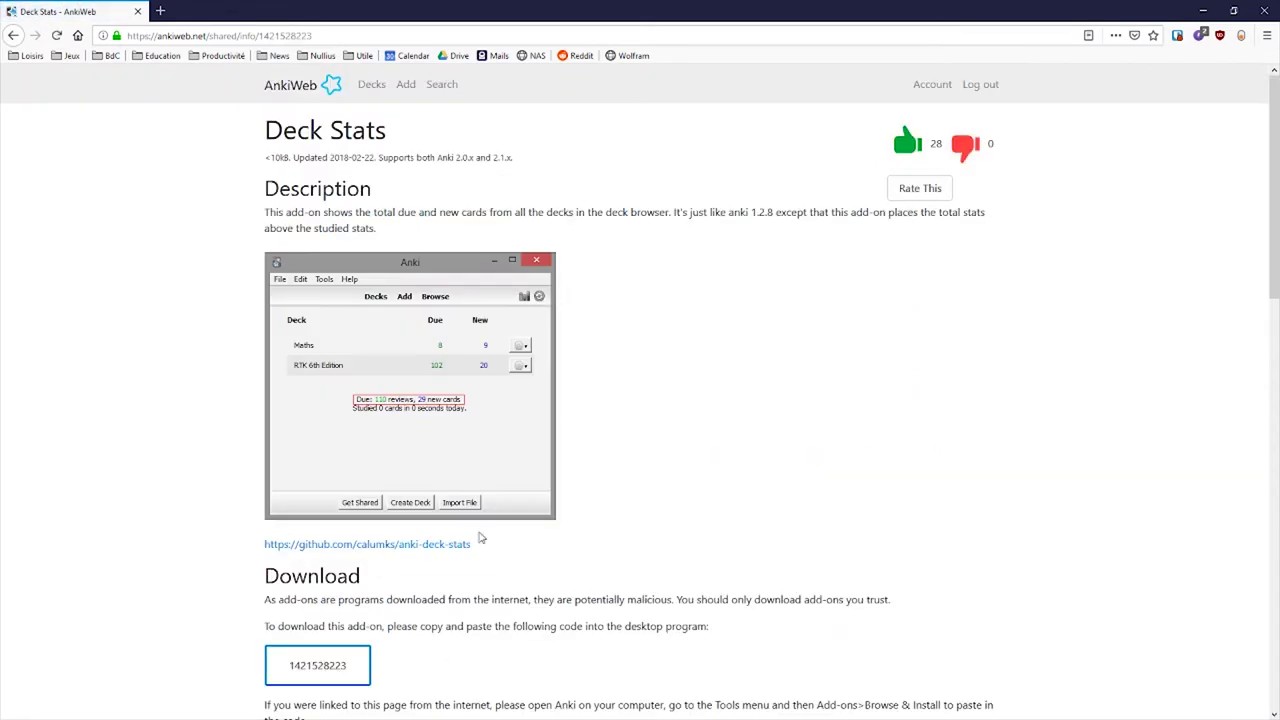
scroll(482, 531, "down", 5)
scroll(489, 531, "up", 1)
left_click_drag(269, 398, 384, 400)
left_click_drag(285, 398, 408, 400)
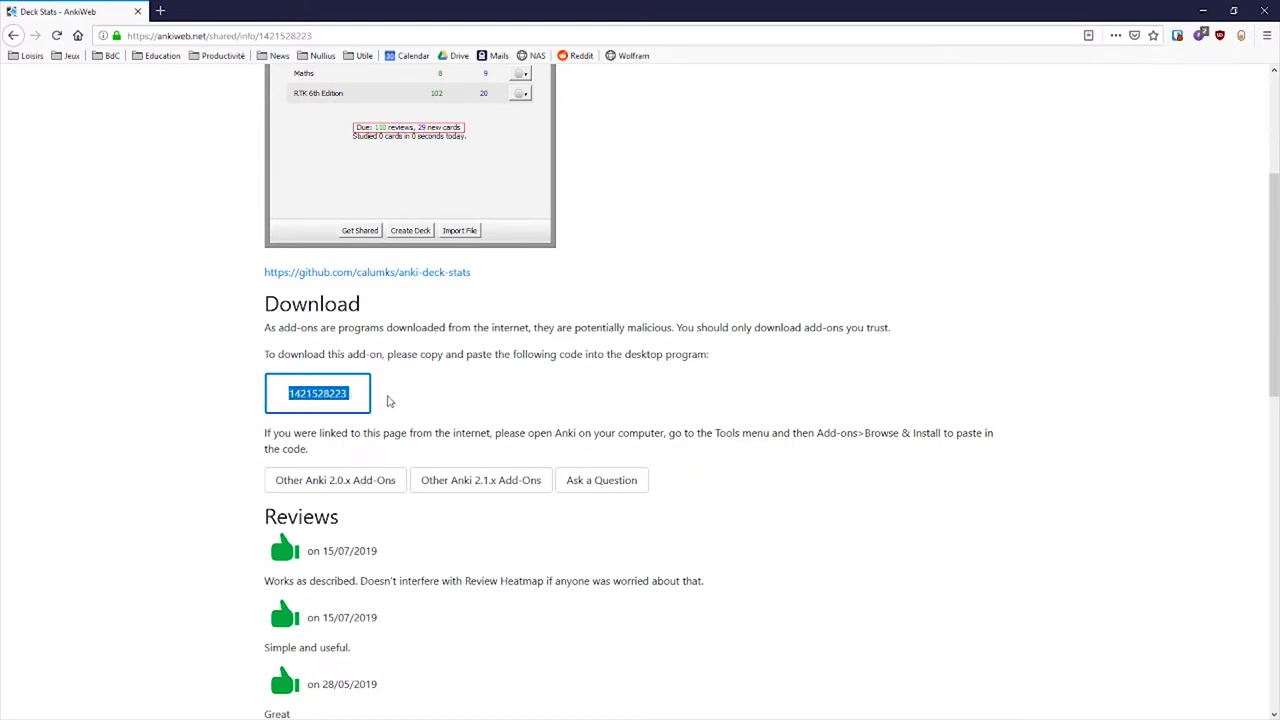
right_click(313, 392)
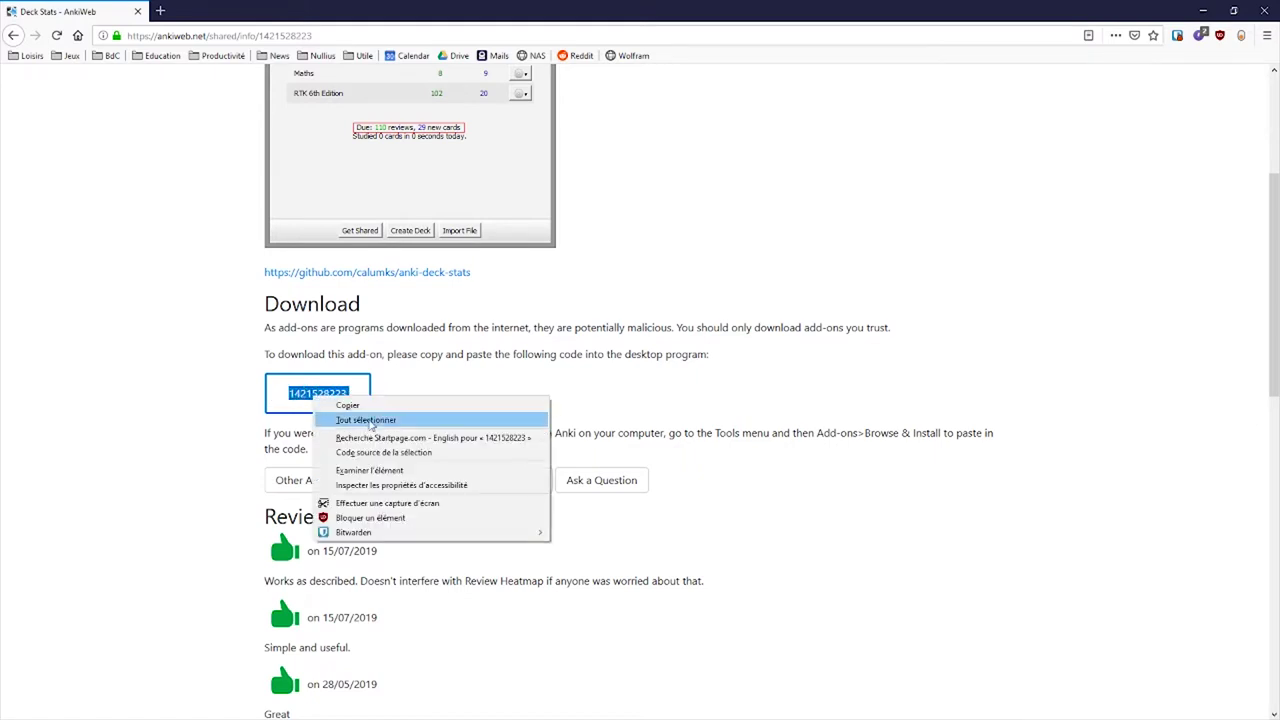
left_click(345, 408)
right_click(347, 397)
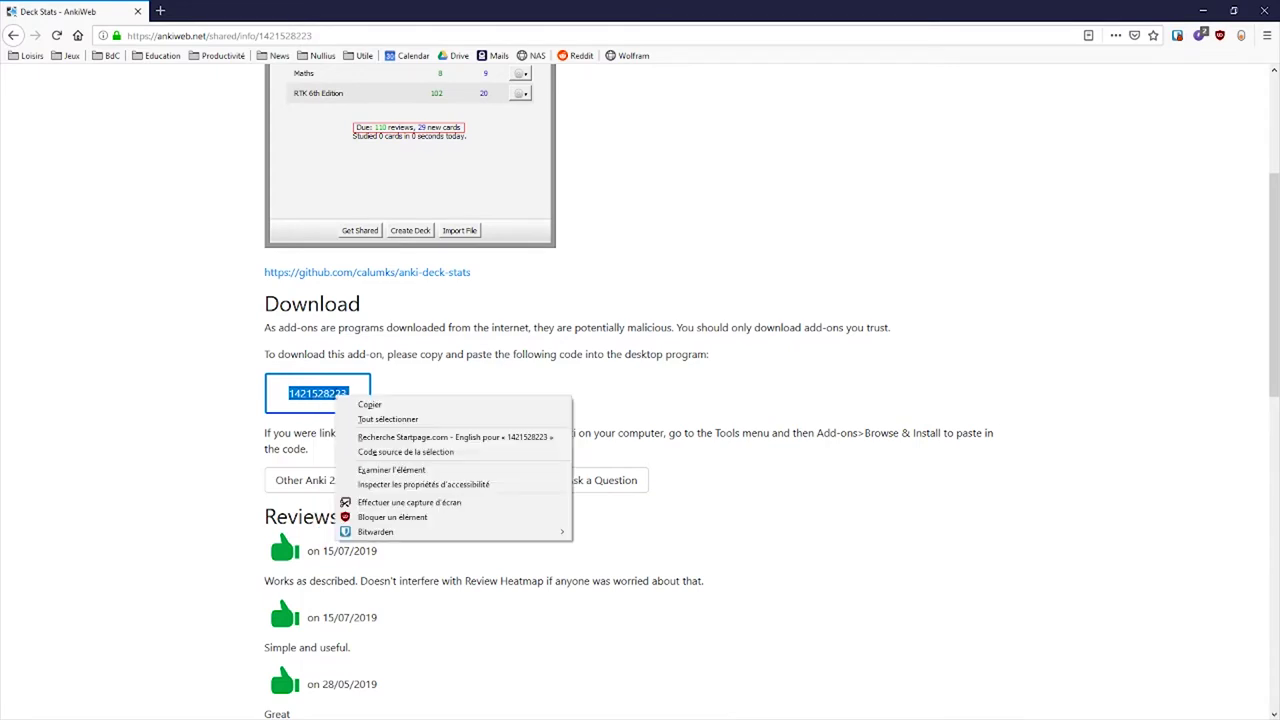
left_click(358, 406)
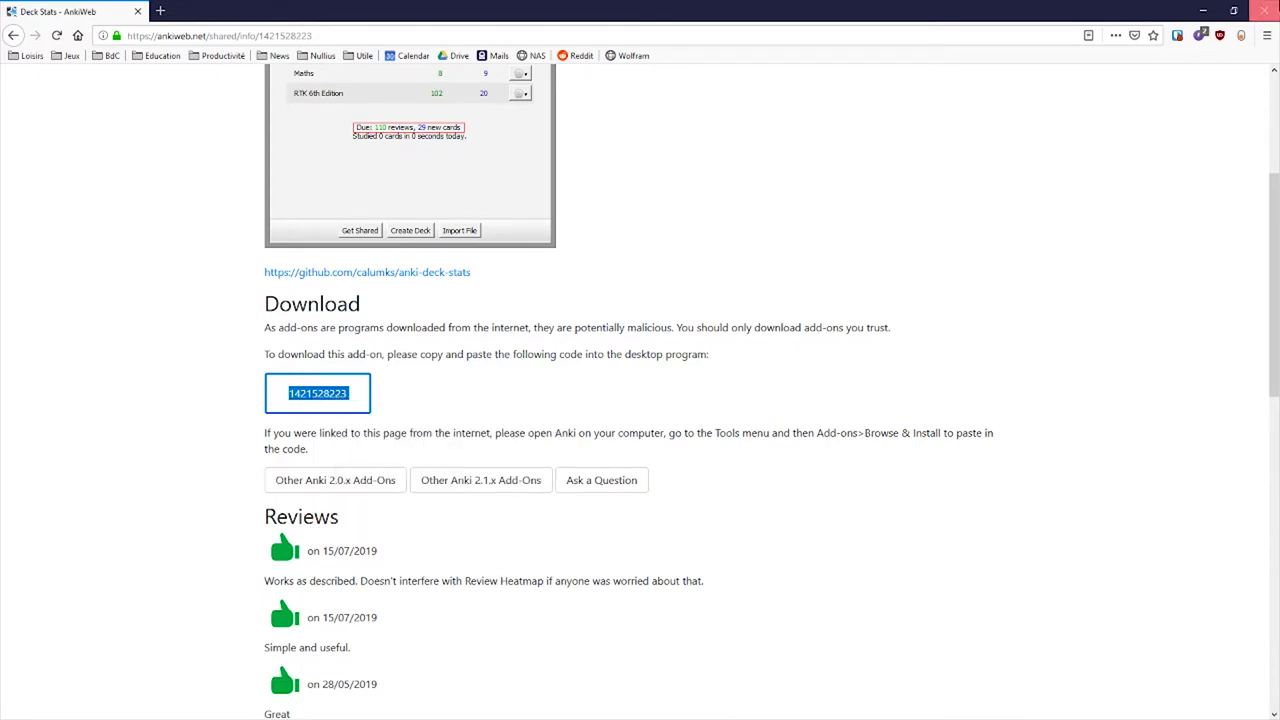
left_click(1264, 10)
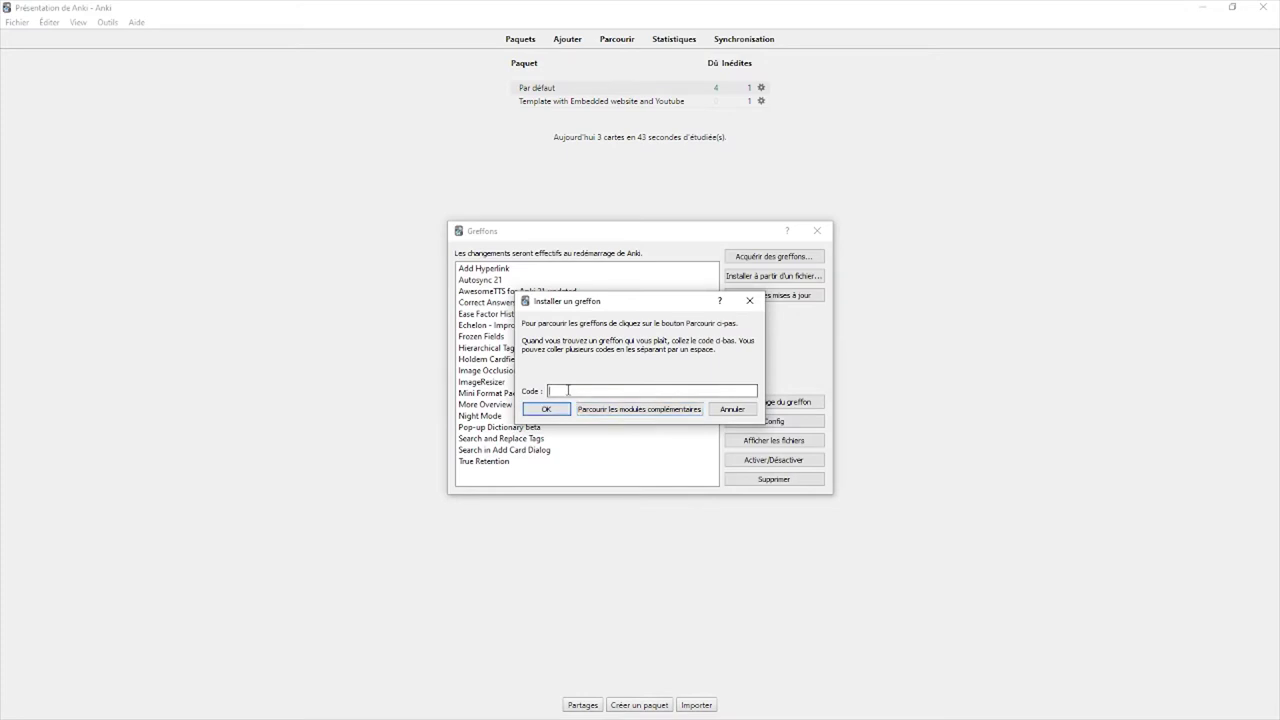
key("ctrl+v")
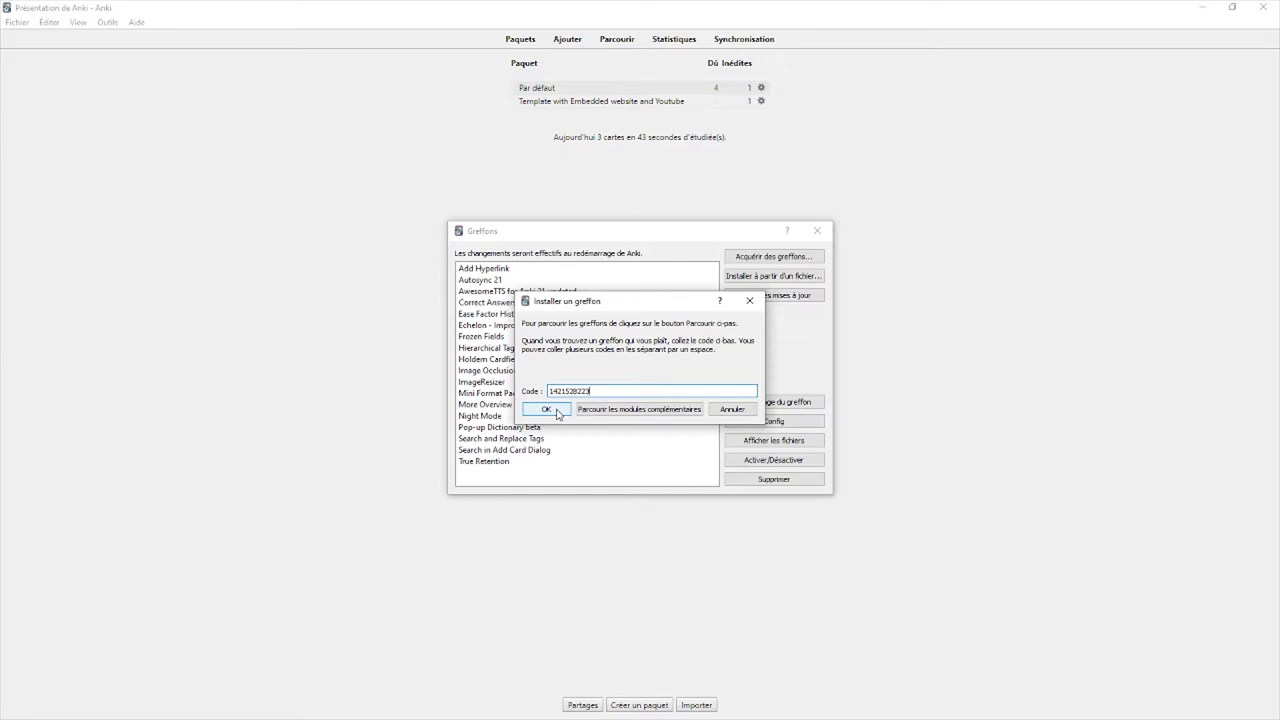
left_click(556, 411)
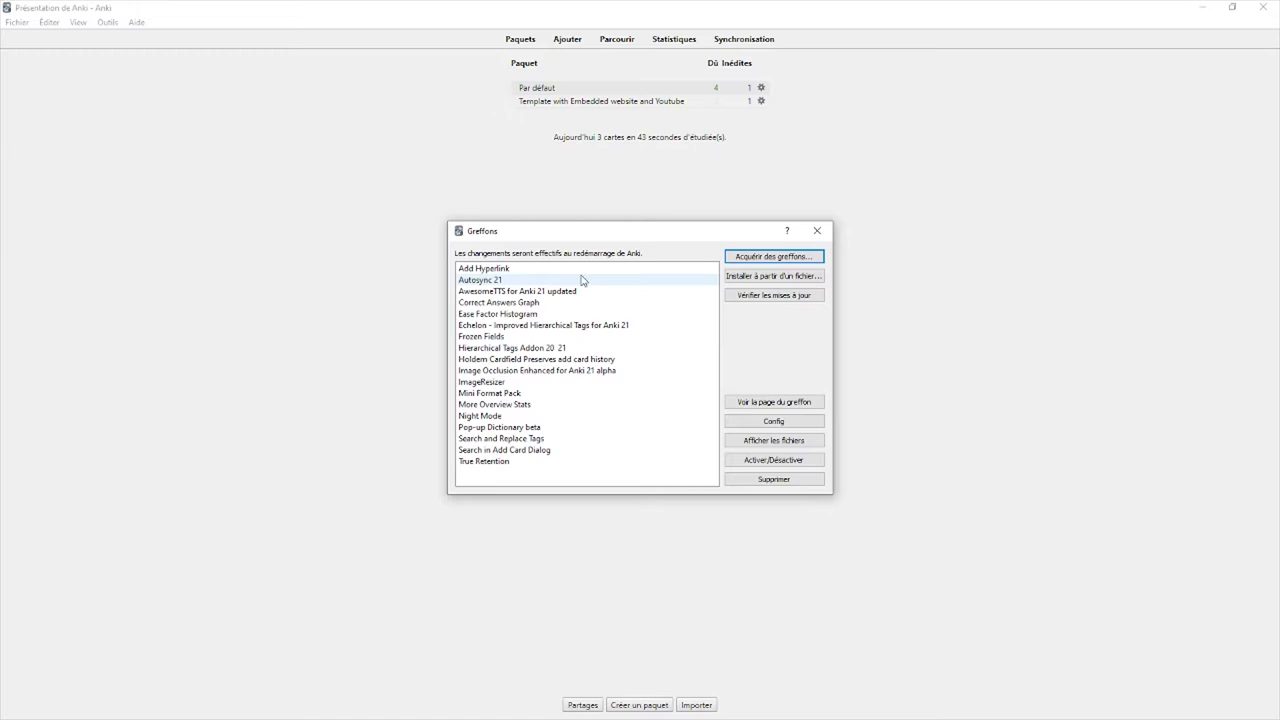
Go through the installed add-ons, including Add Hyperlink, Autosync 21, AwesomeTTS, Mini Format Pack, Hierarchical Tags and Image Occlusion Enhanced
left_click(510, 269)
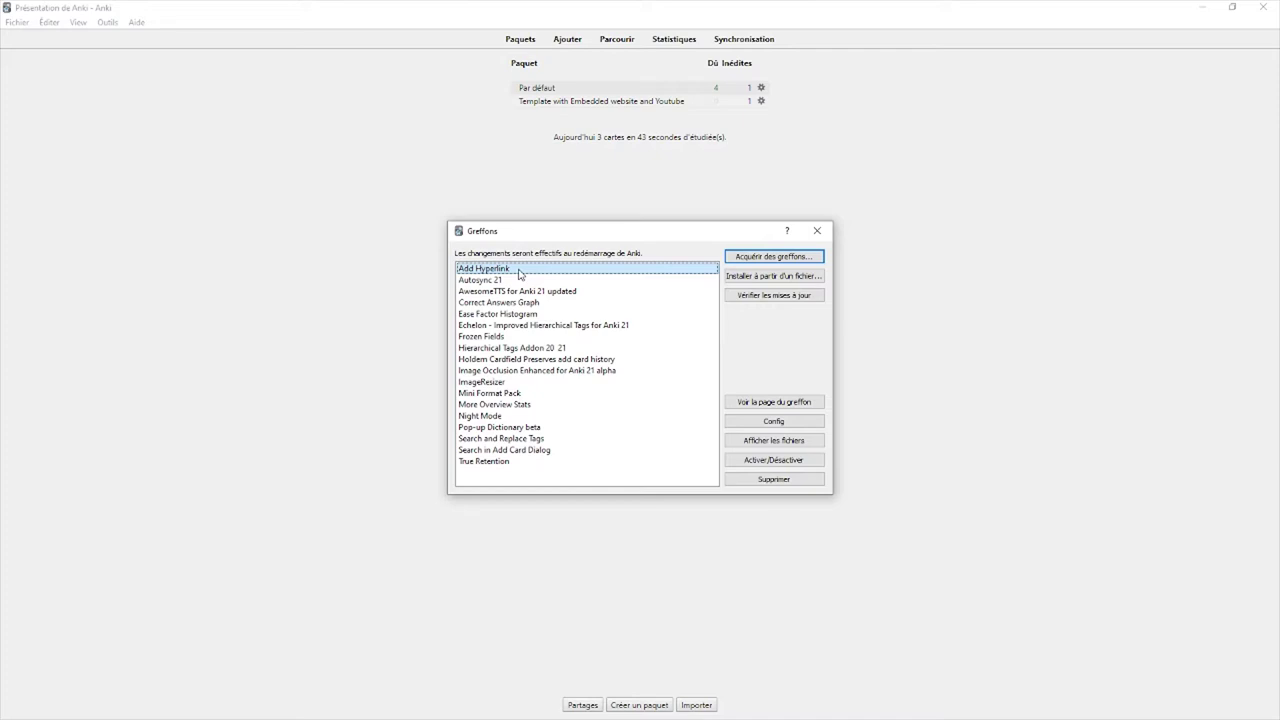
left_click(500, 290)
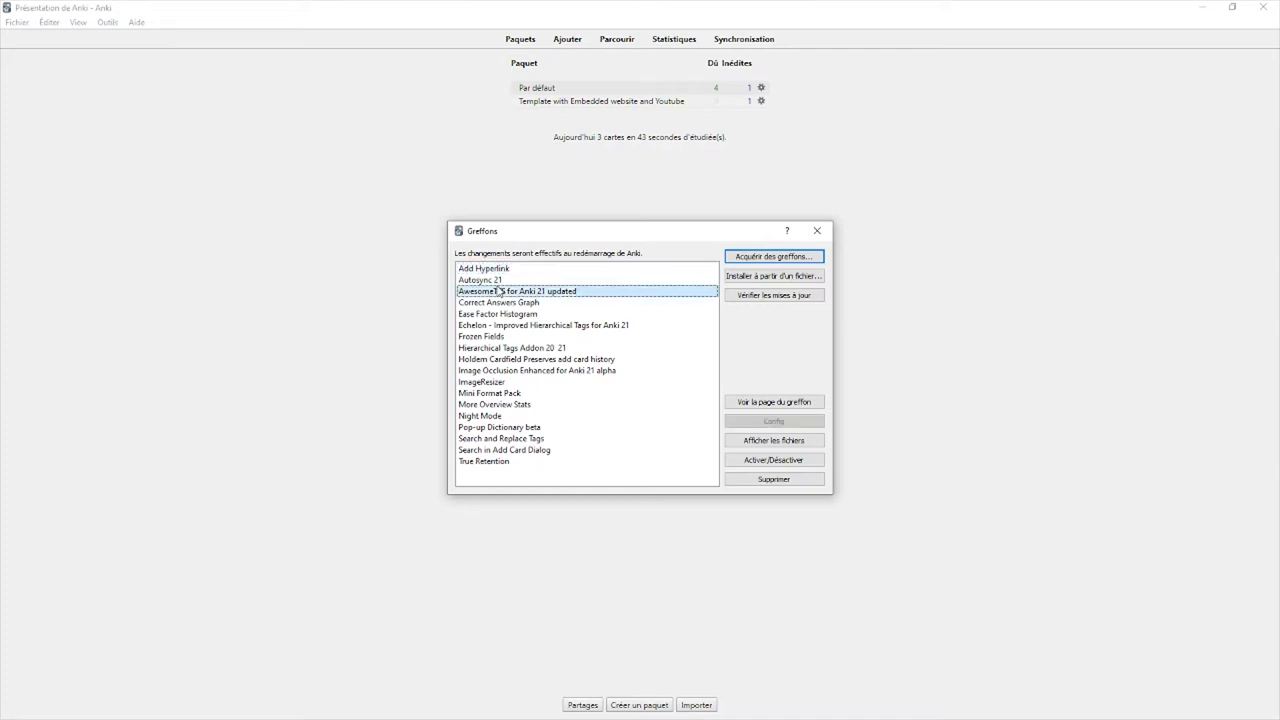
left_click(502, 281)
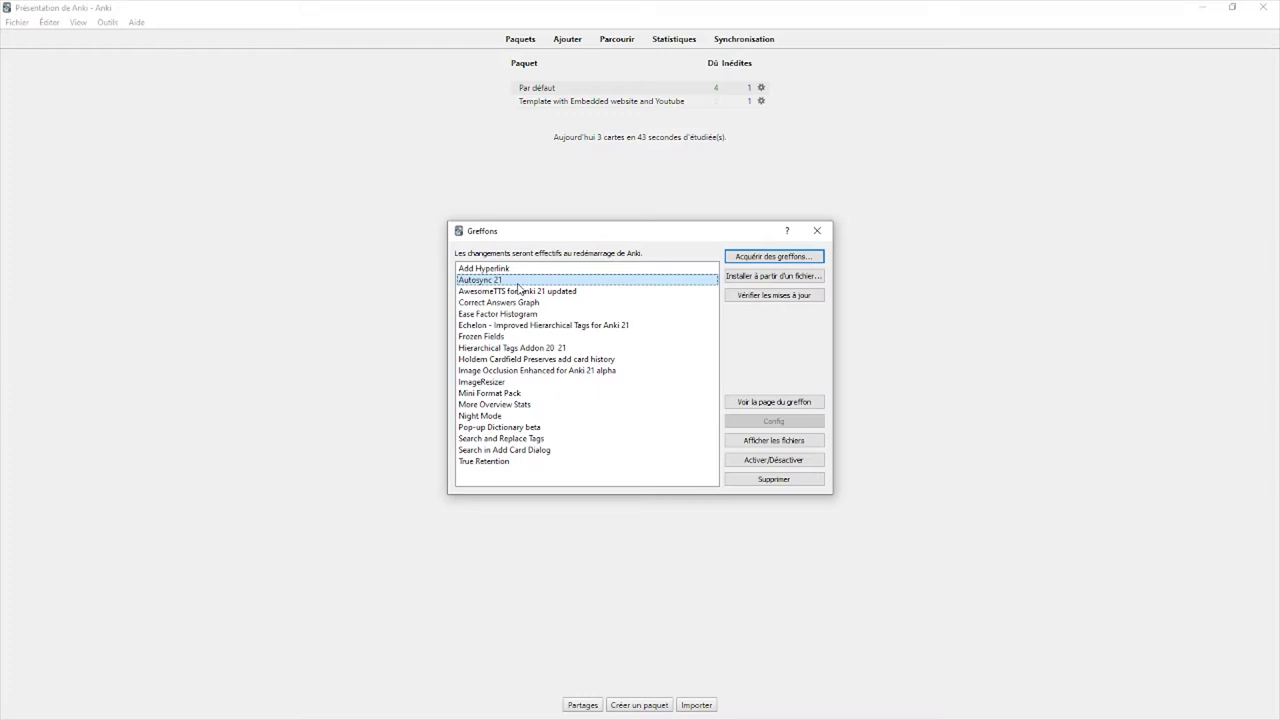
left_click(520, 291)
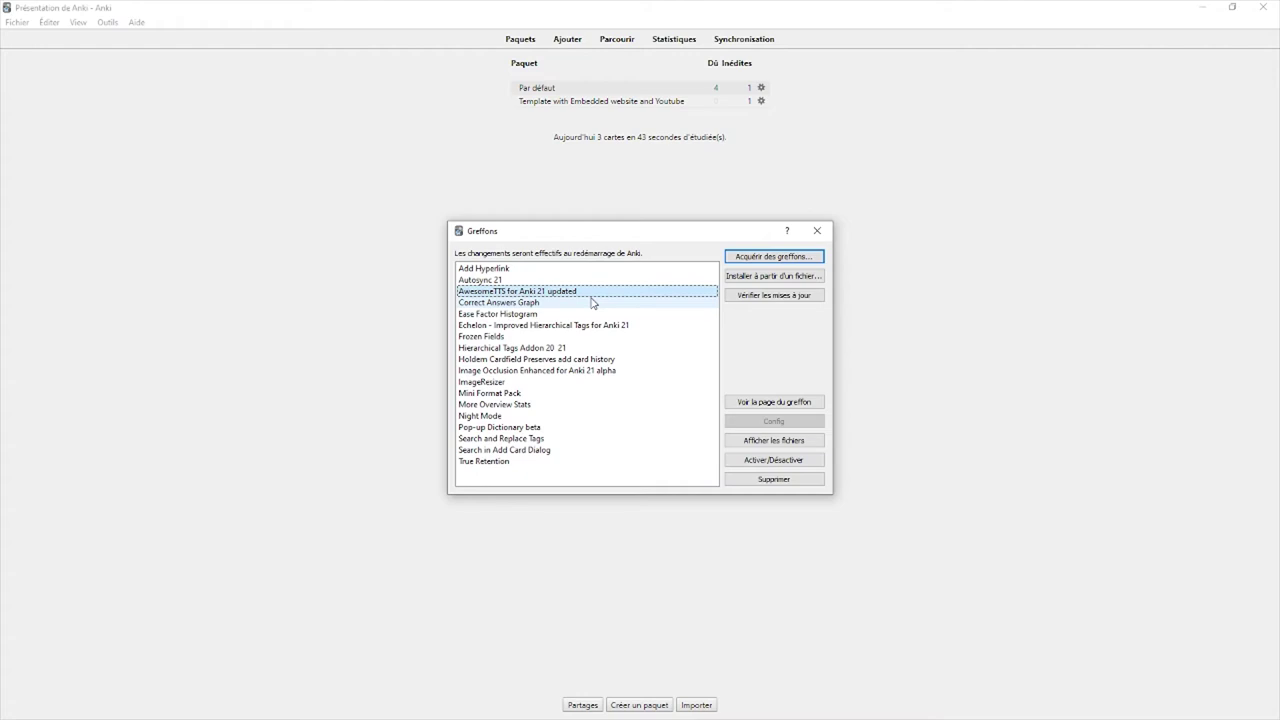
left_click(539, 393)
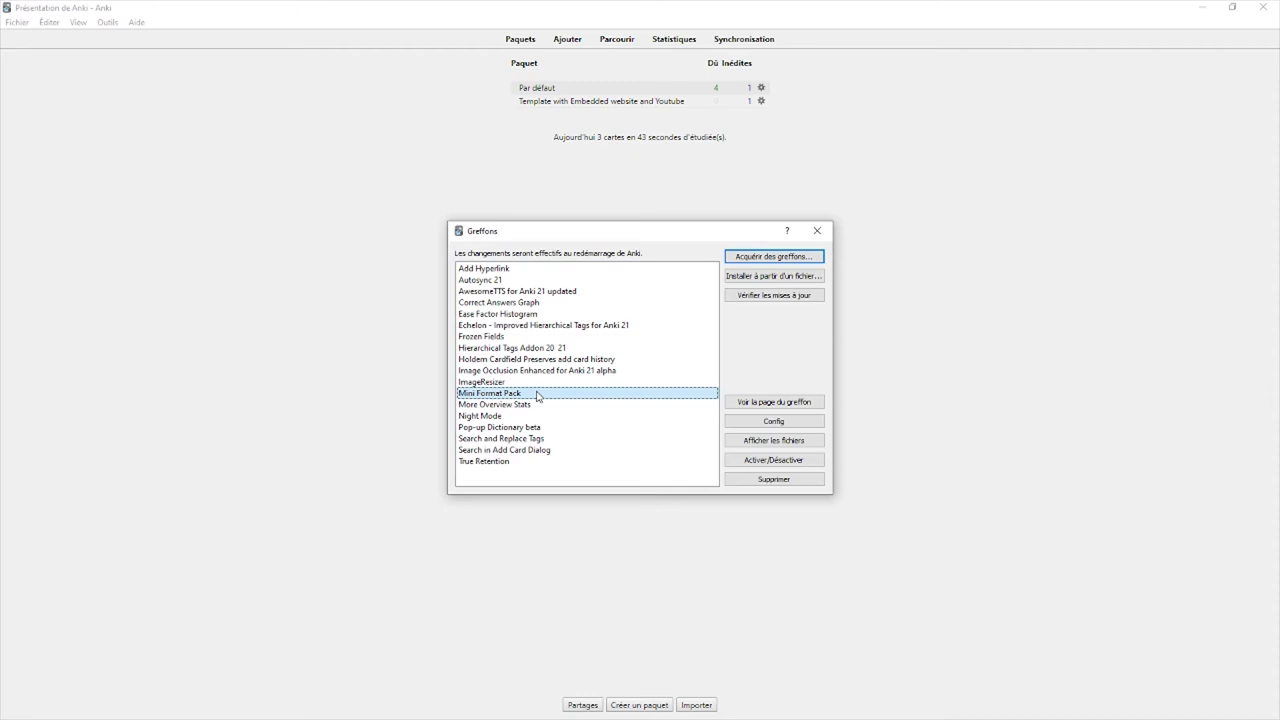
left_click(600, 348)
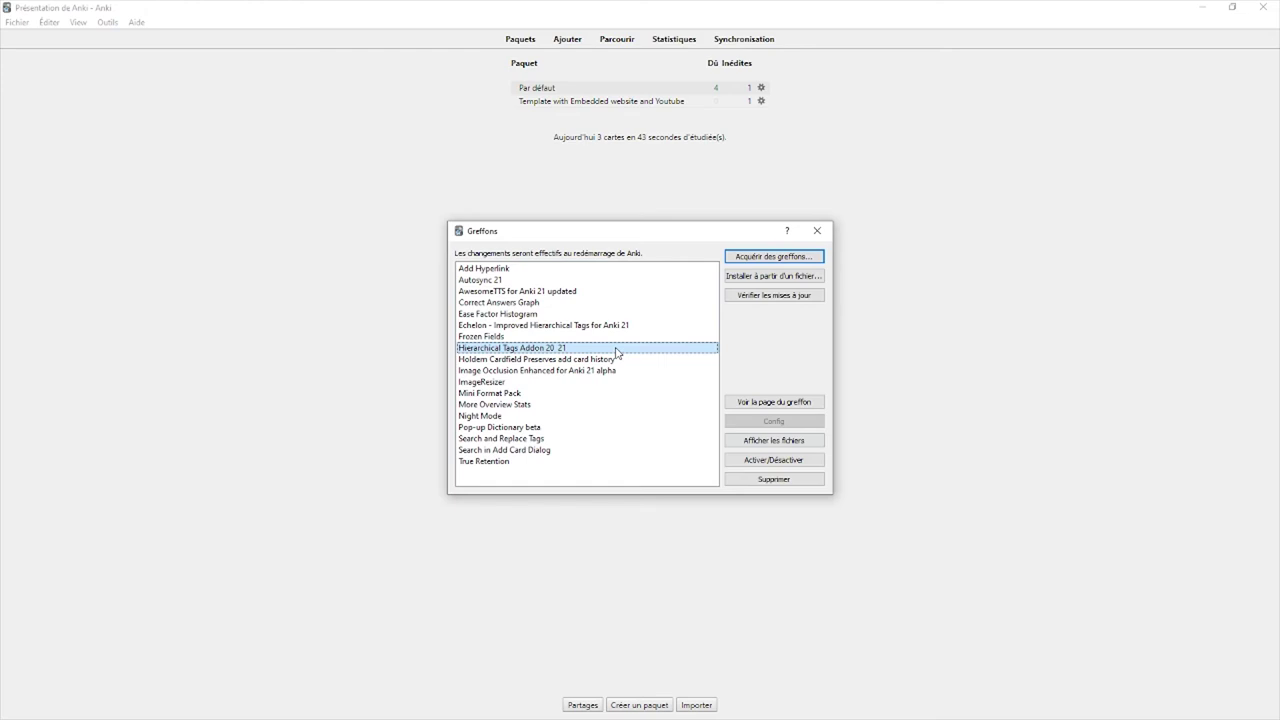
left_click(632, 372)
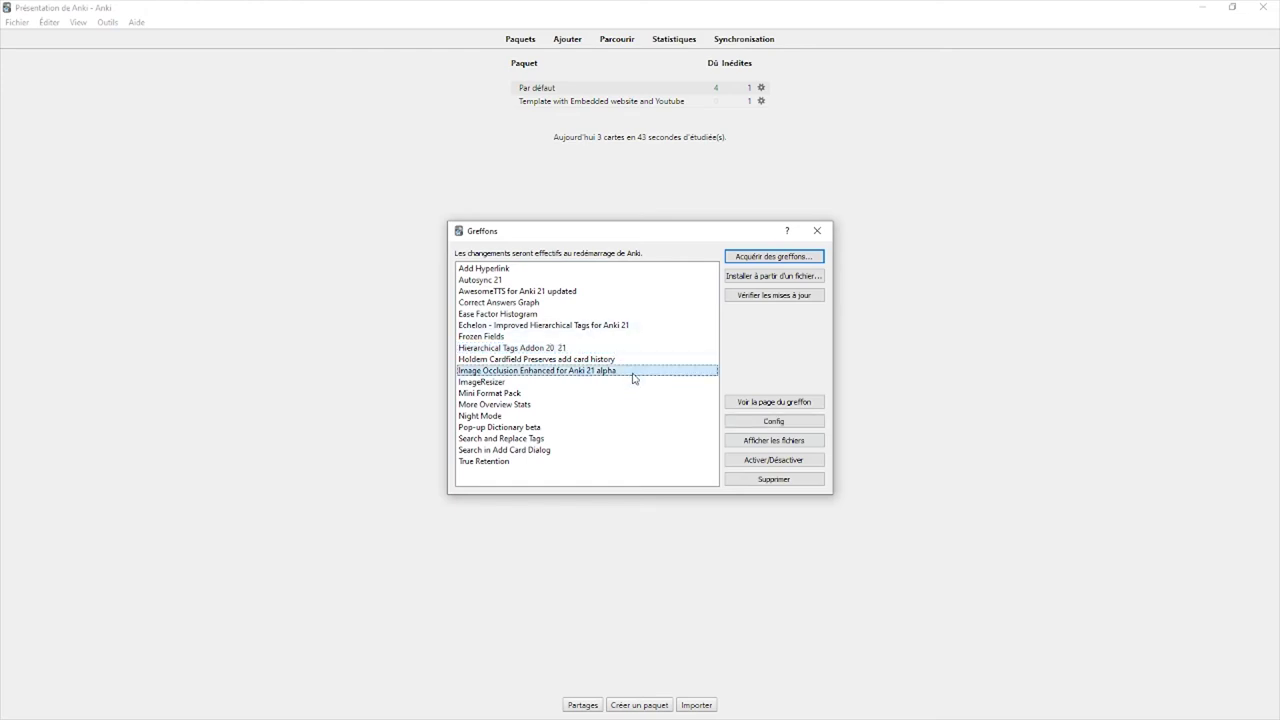